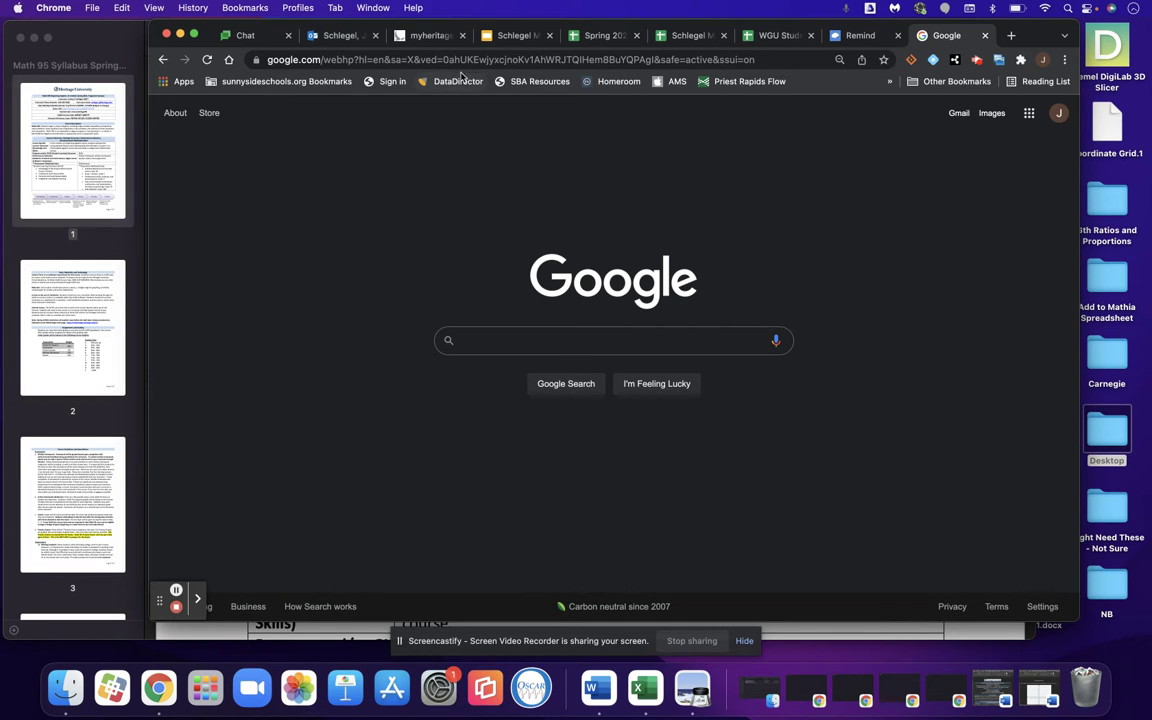
left_click(412, 58)
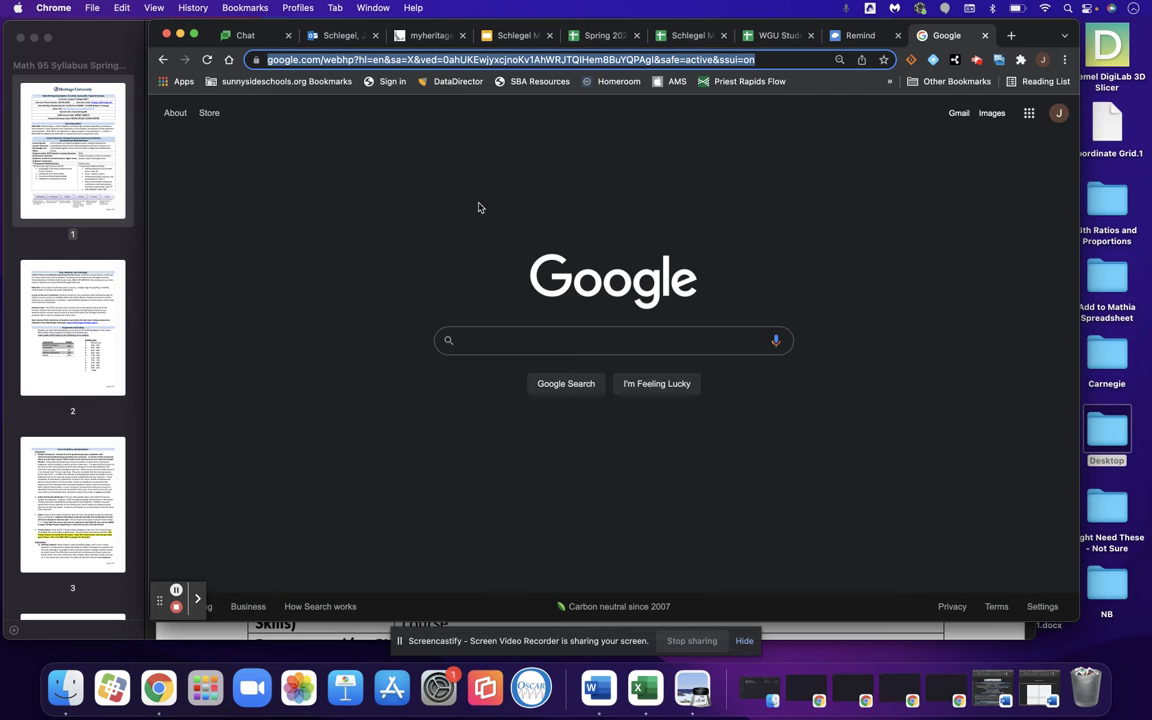
type("www.a")
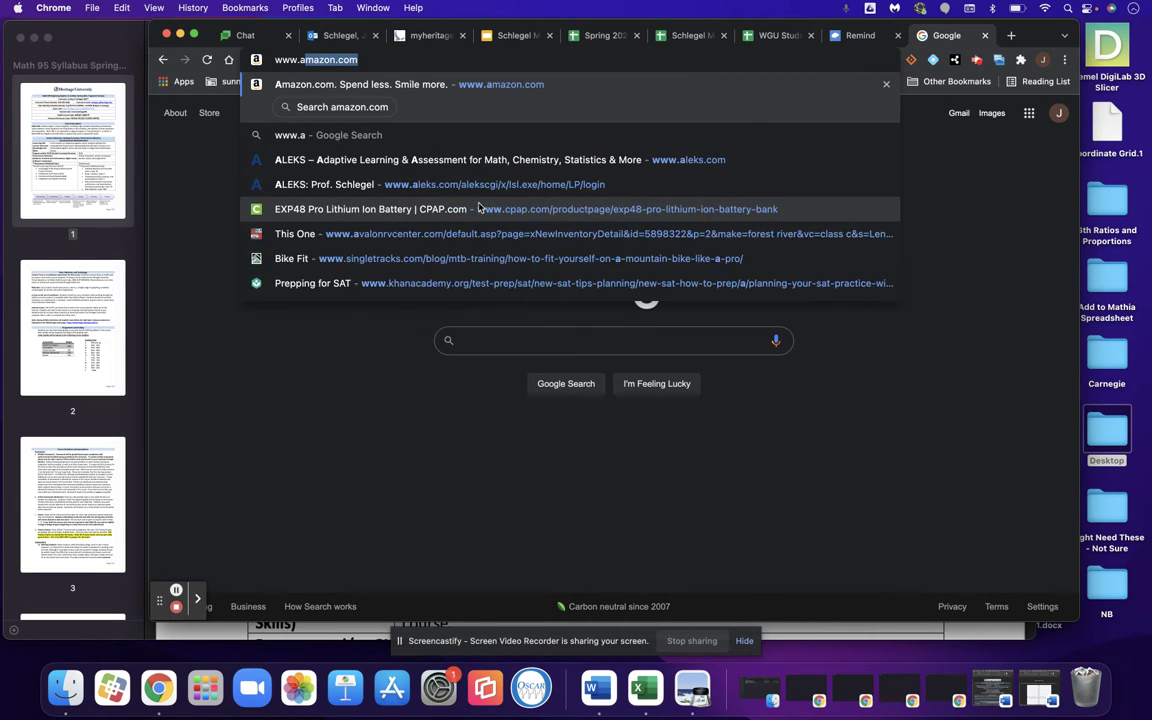
type("leks.c")
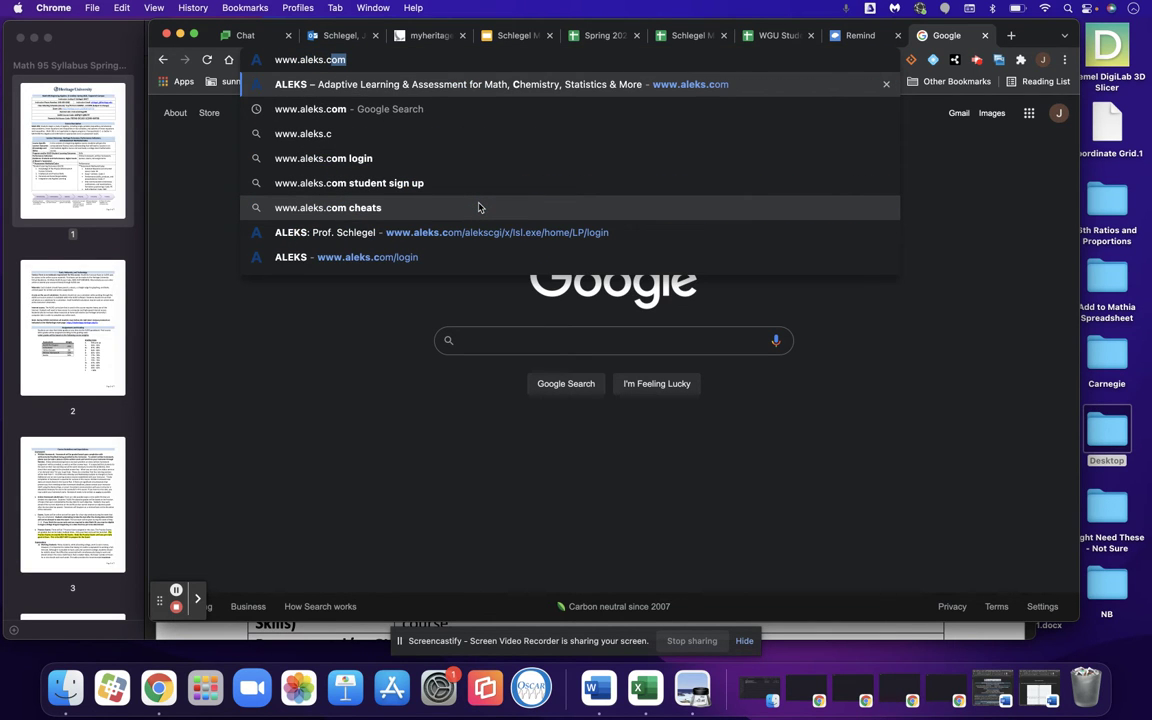
type("om")
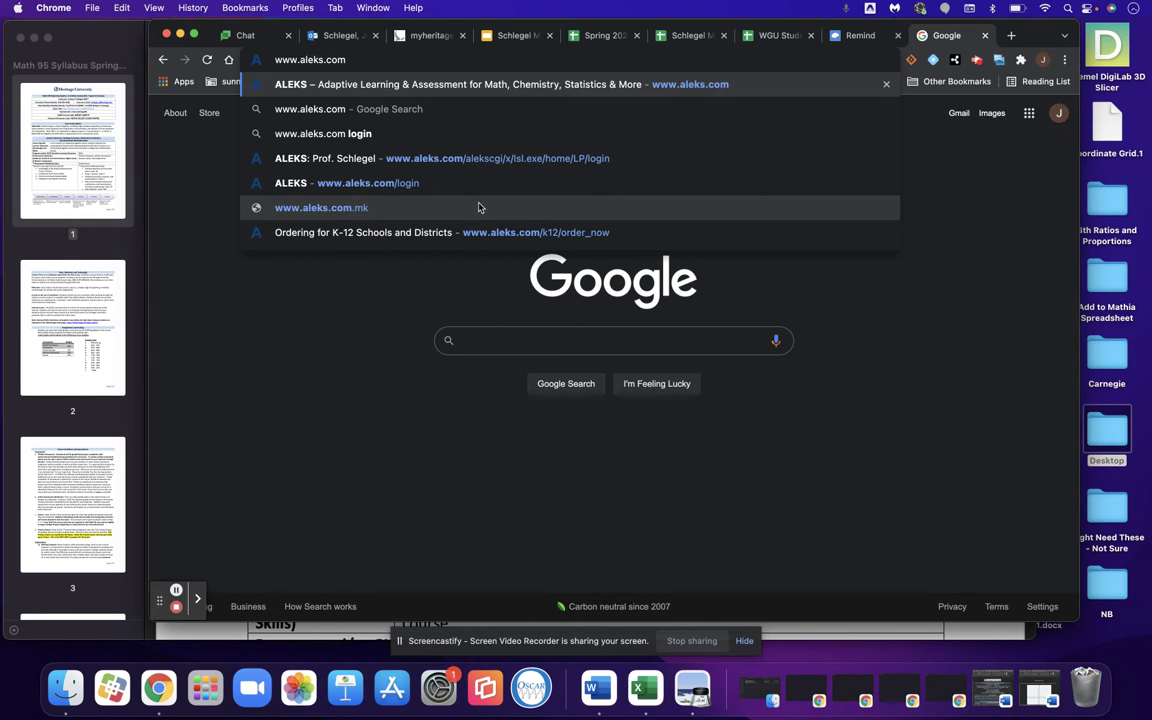
key("Return")
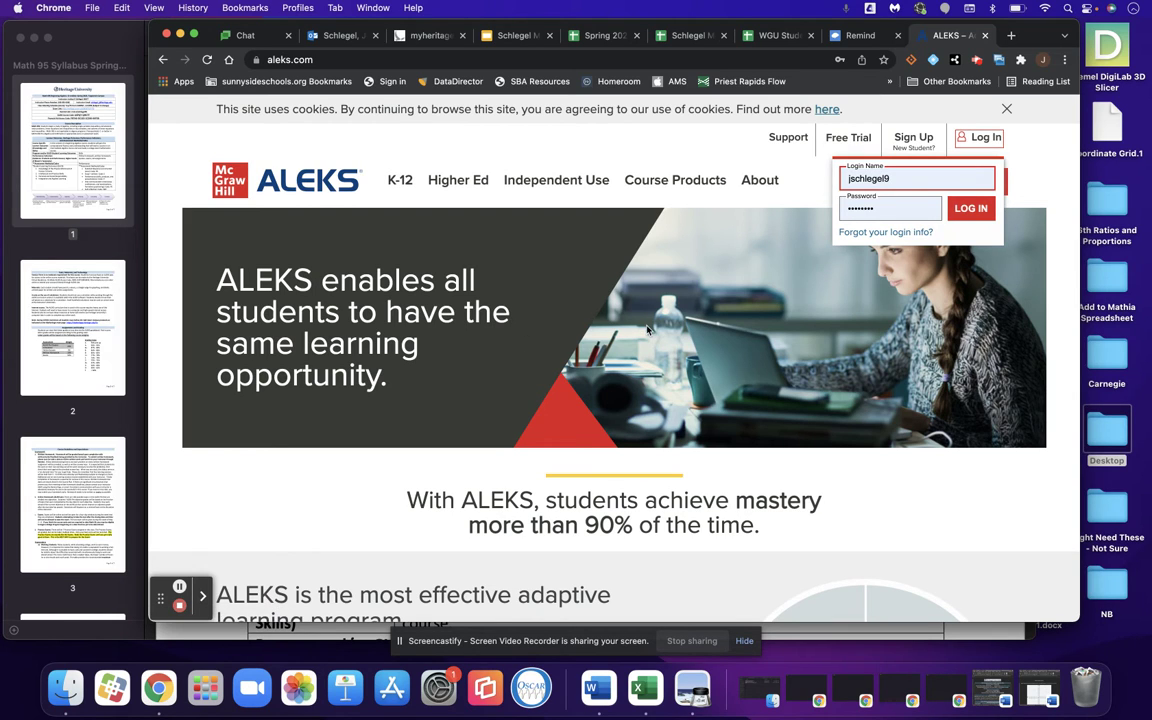
- Start a new-student sign-up, scroll to the Class Code fields, and bring the syllabus forward
left_click(913, 140)
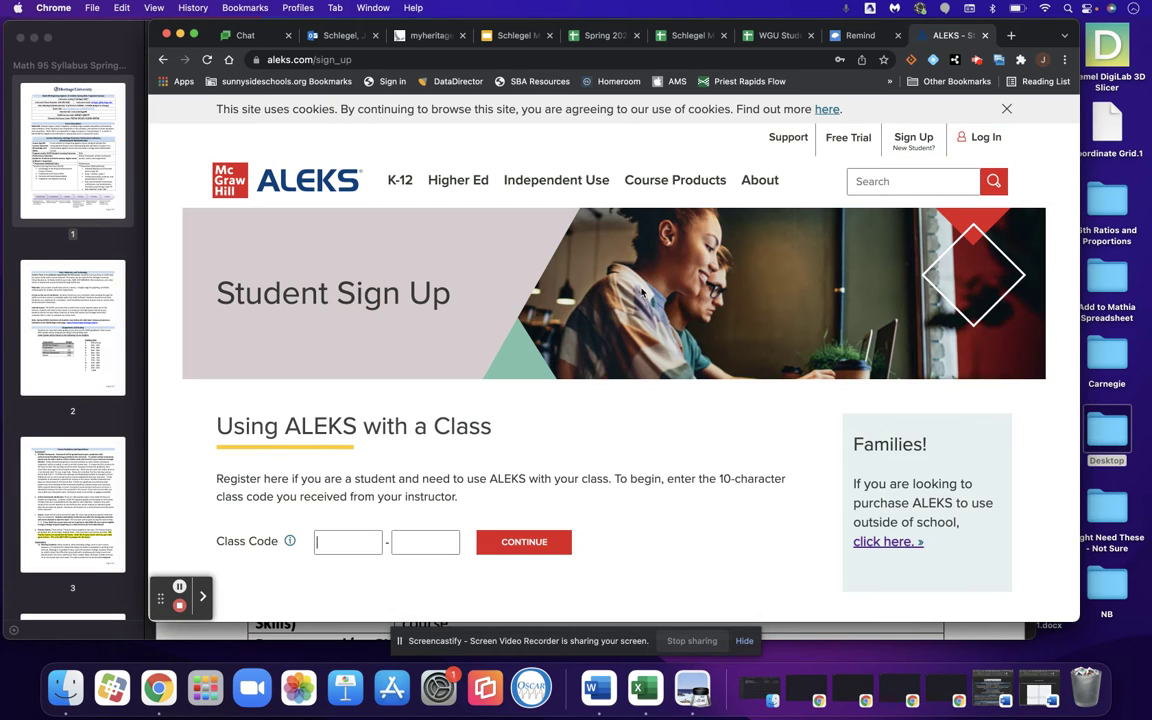
scroll(565, 384, "down", 1)
scroll(565, 384, "down", 1)
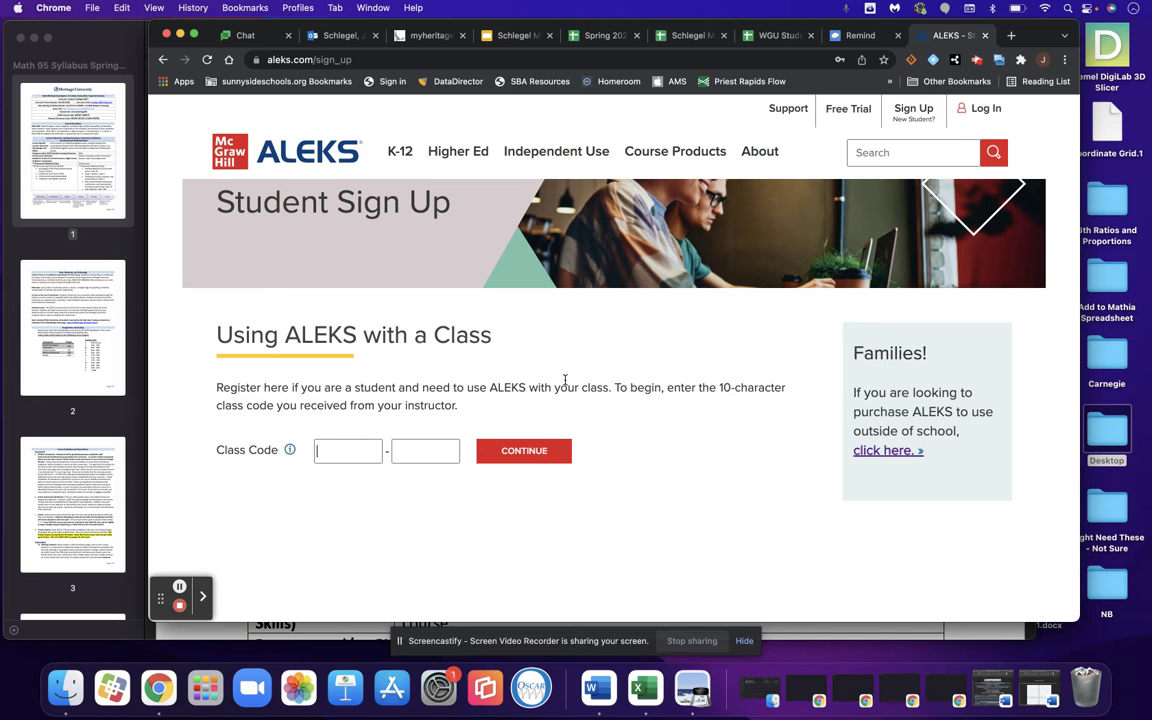
left_click(127, 287)
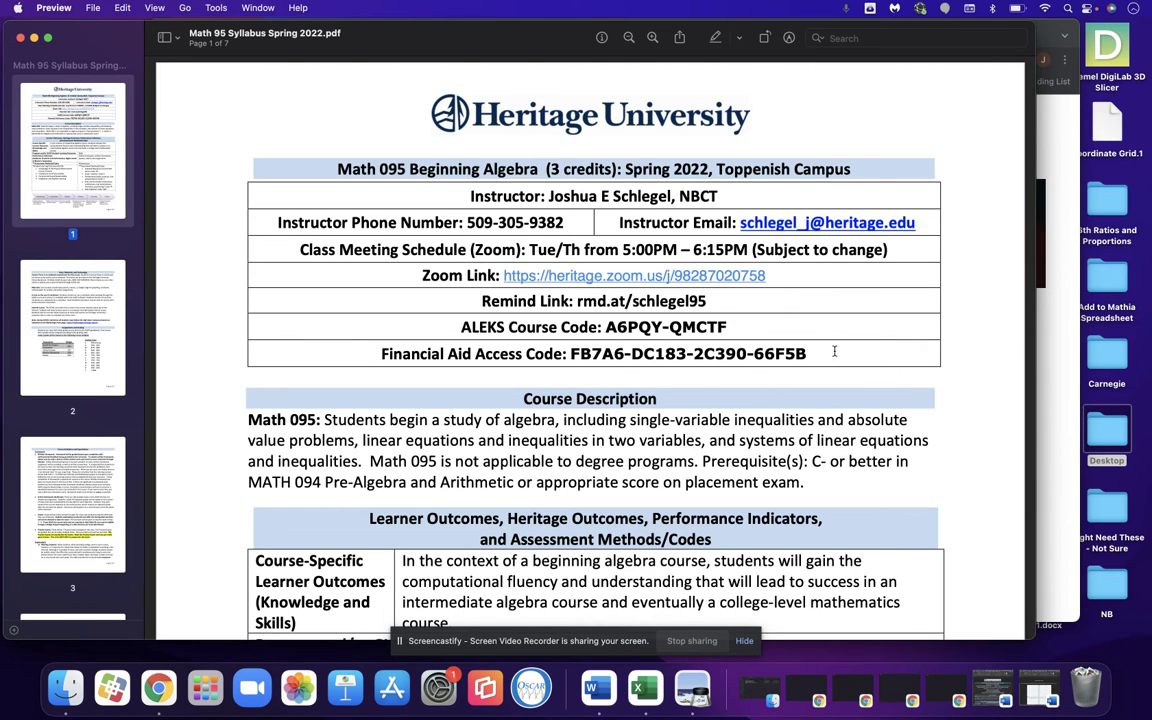
- Enter the class code from the Math 095 syllabus into the Class Code boxes and submit it
left_click(1054, 419)
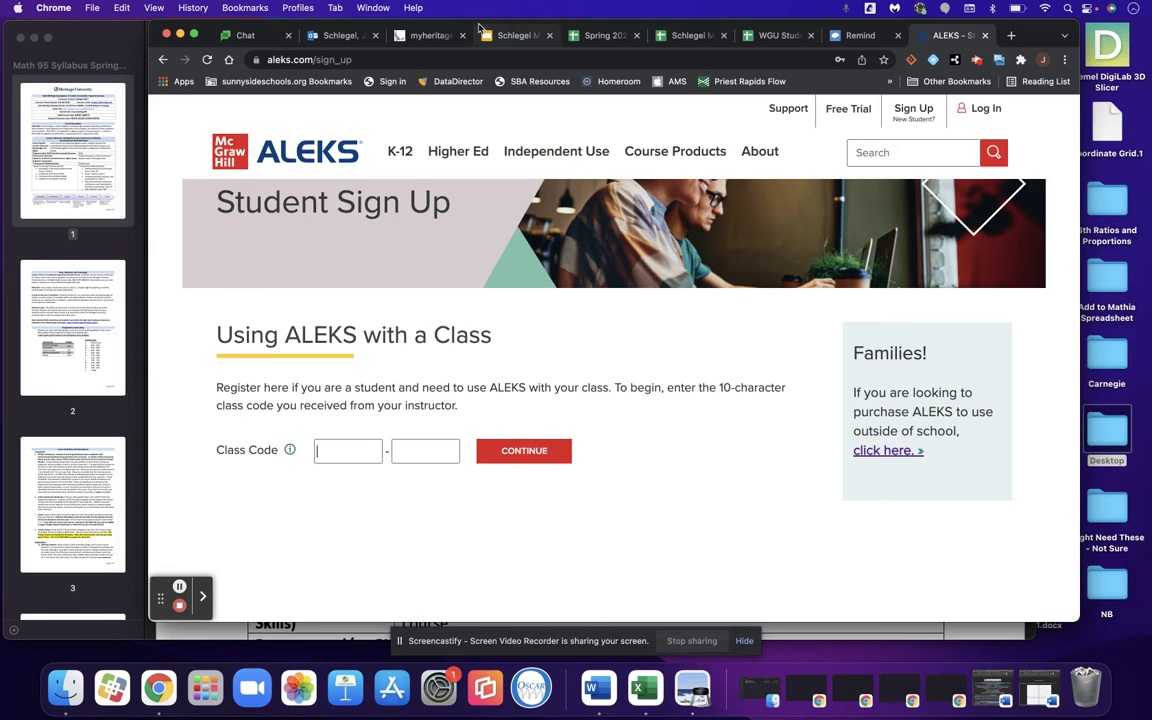
left_click_drag(479, 28, 1100, 46)
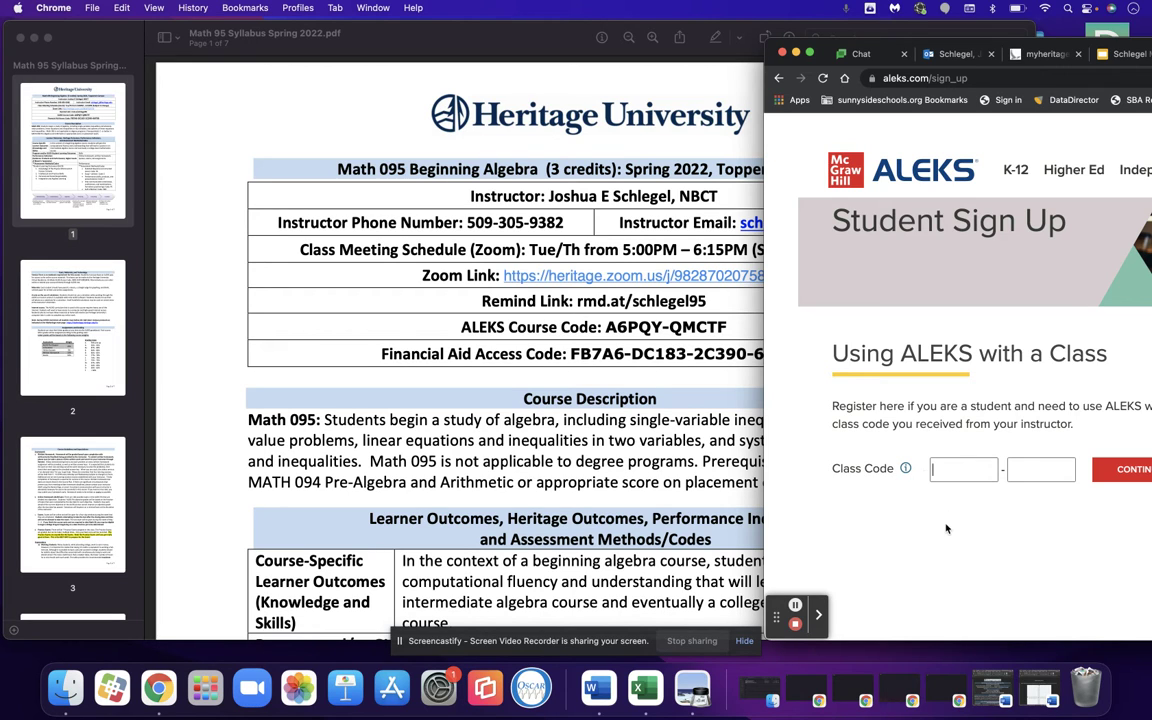
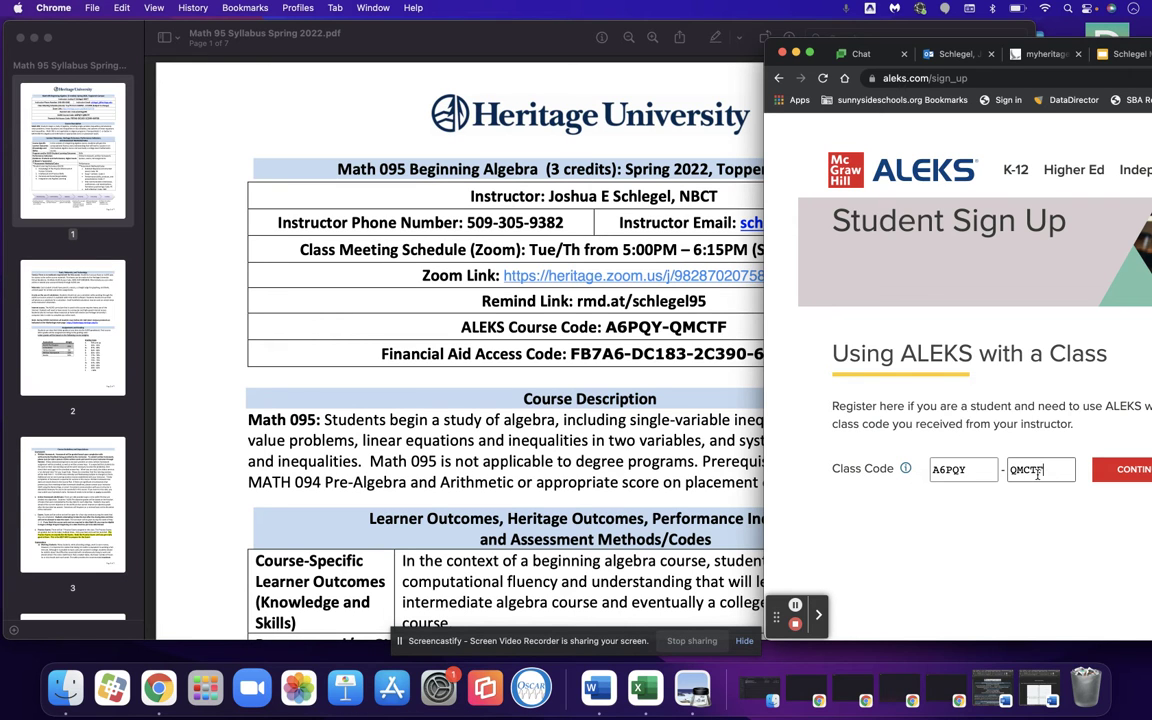
left_click(1119, 481)
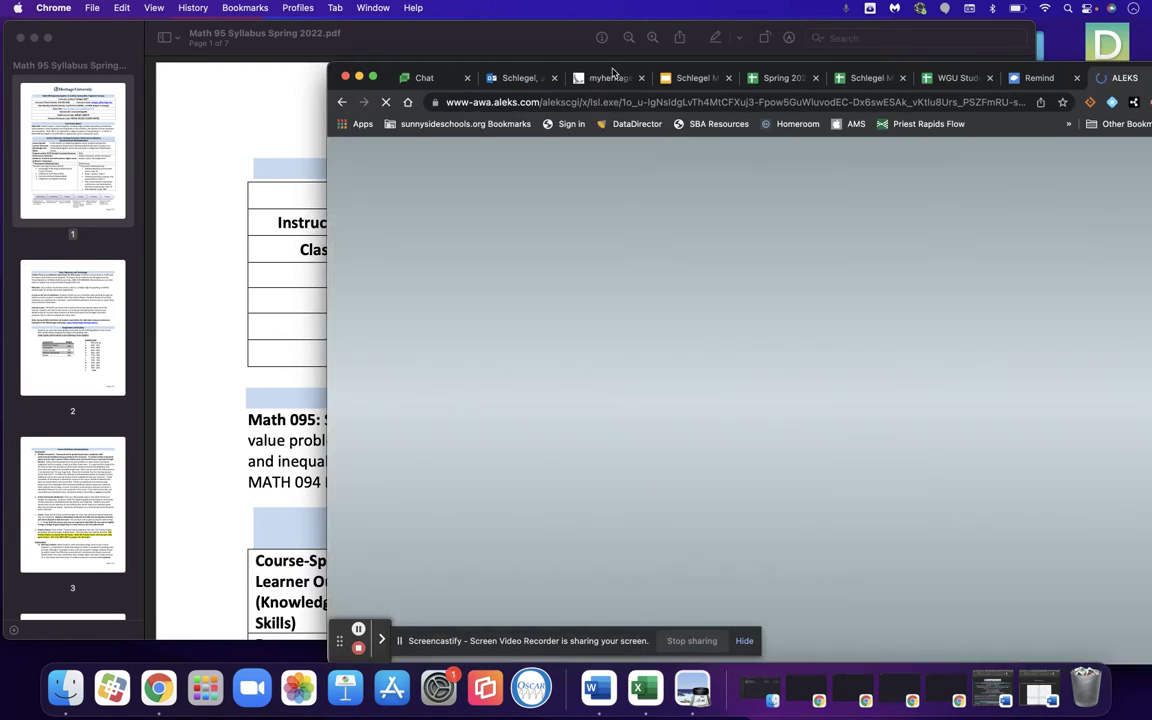
left_click_drag(1050, 45, 397, 5)
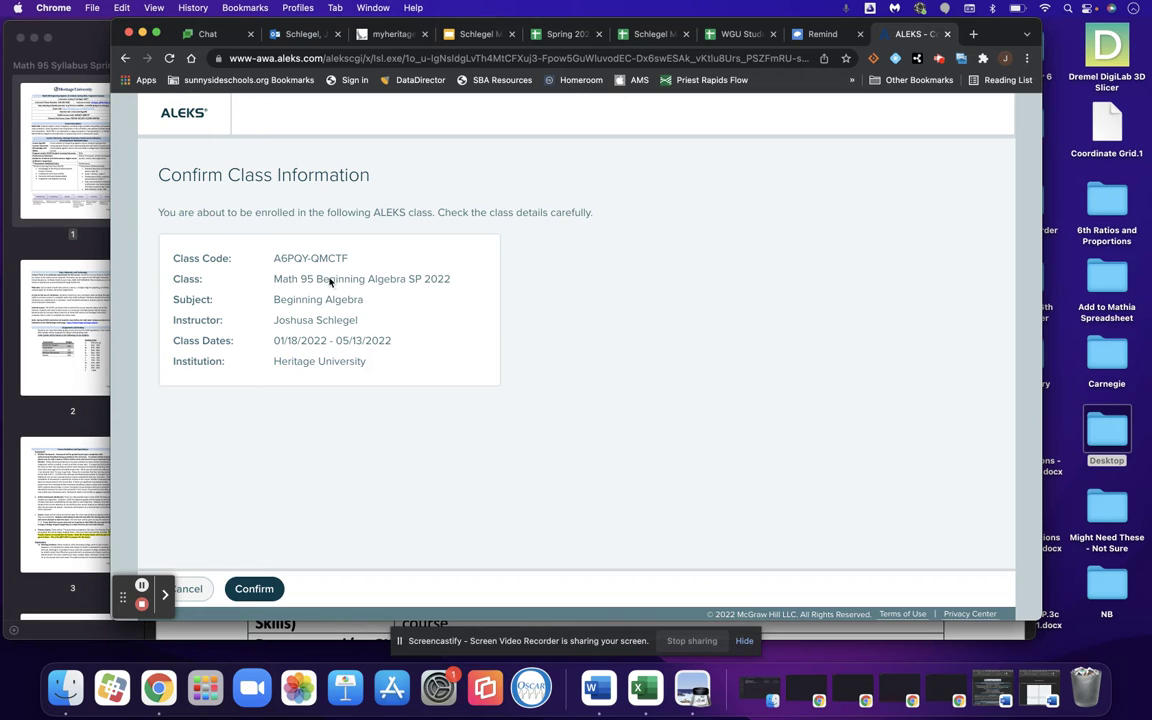
- Confirm the Math 95 Beginning Algebra SP 2022 class and continue as a first-time ALEKS user
left_click(256, 589)
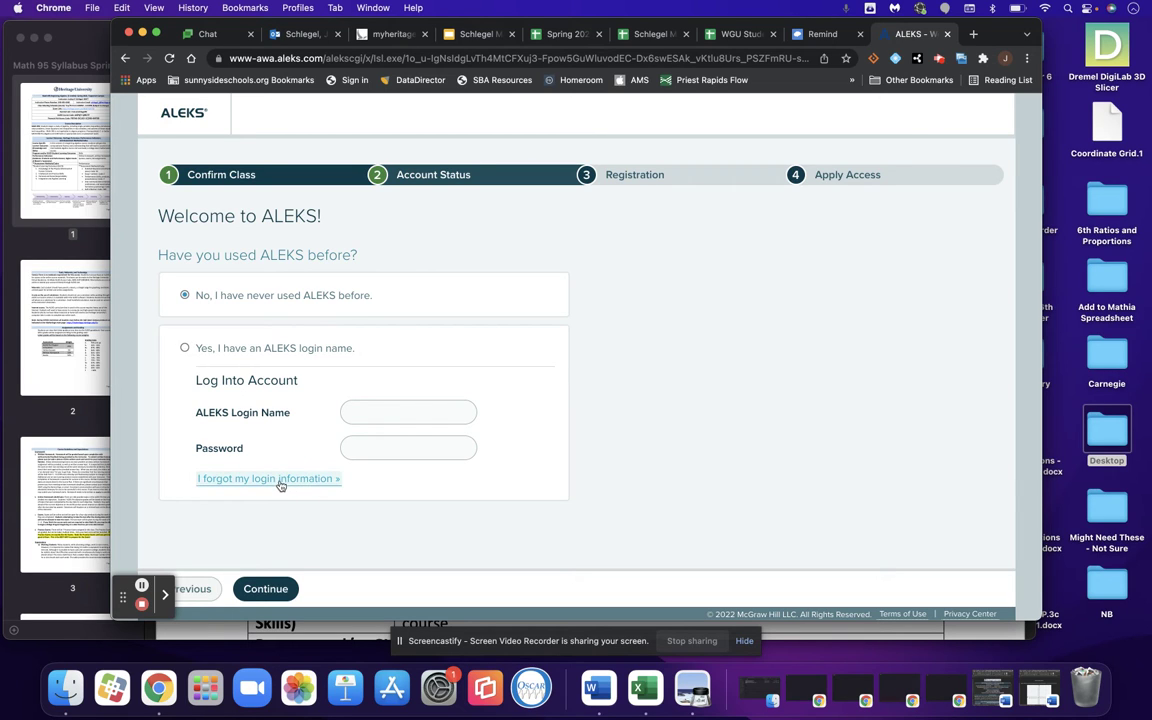
left_click(266, 589)
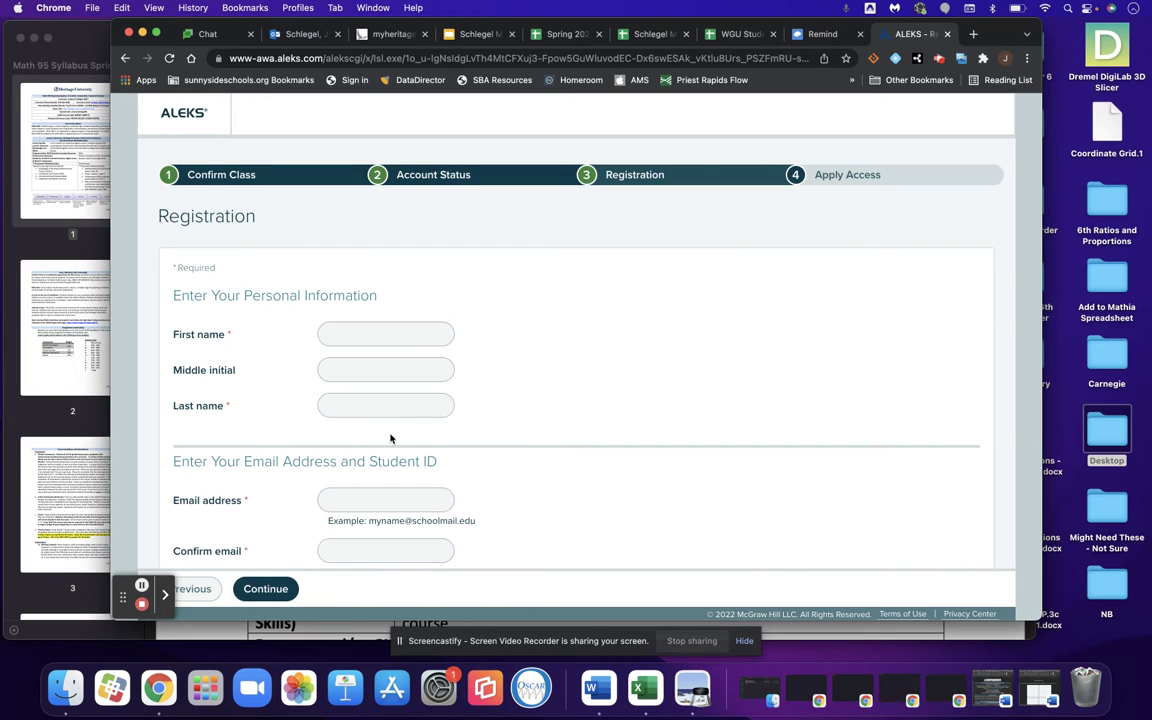
- Autofill the first name, last name and email fields from saved details
scroll(520, 366, "down", 3)
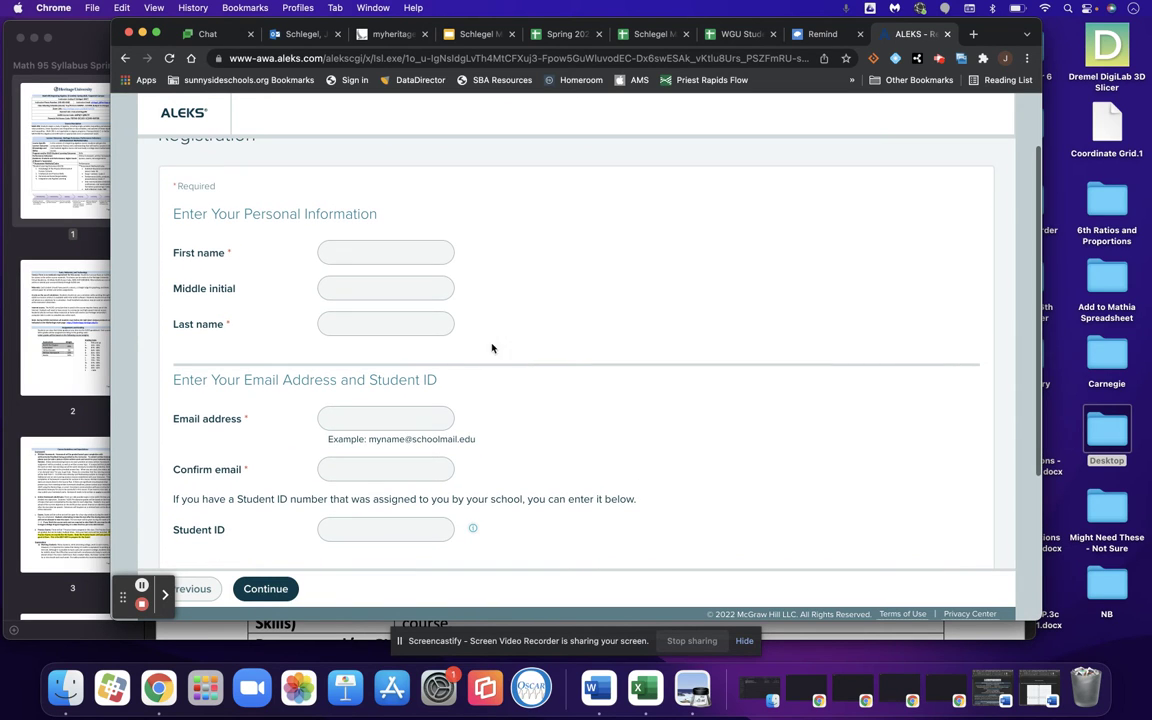
left_click(391, 258)
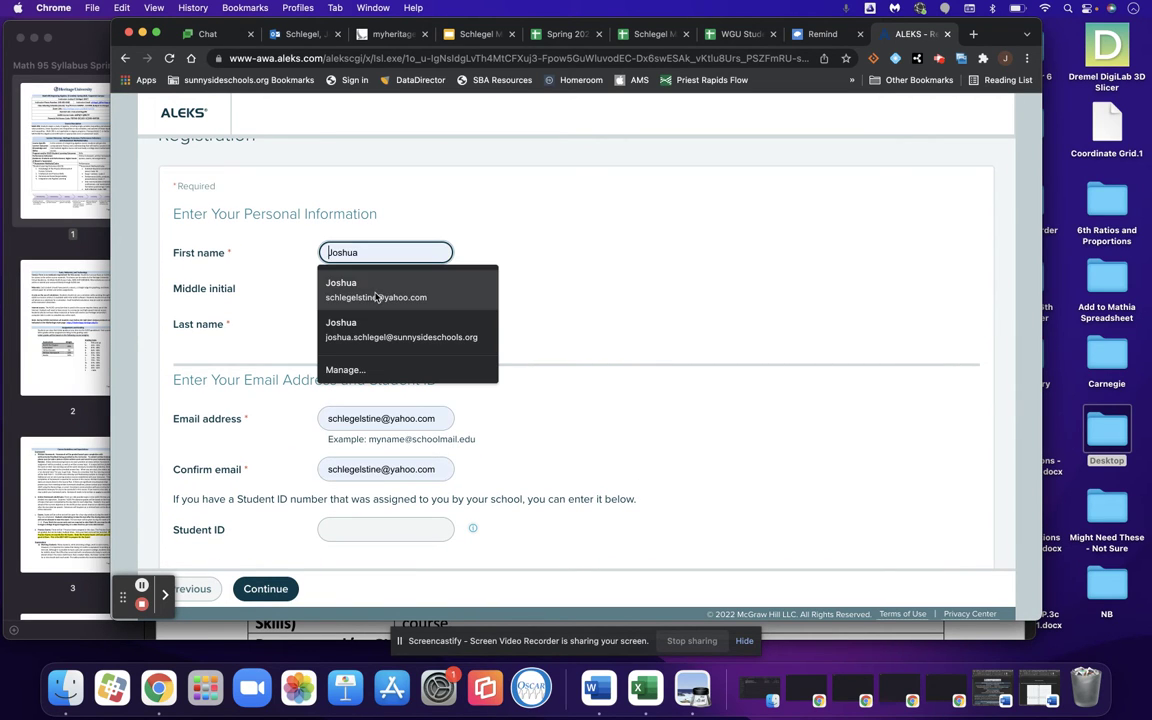
left_click(375, 291)
scroll(568, 319, "down", 2)
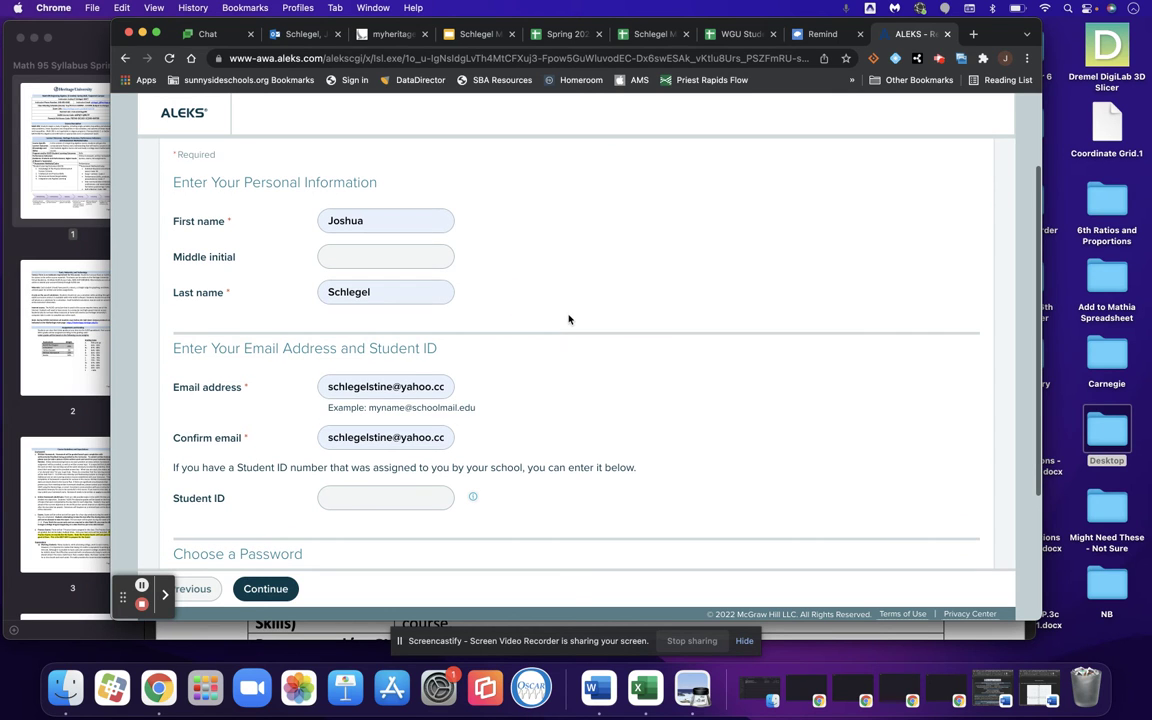
scroll(568, 319, "down", 3)
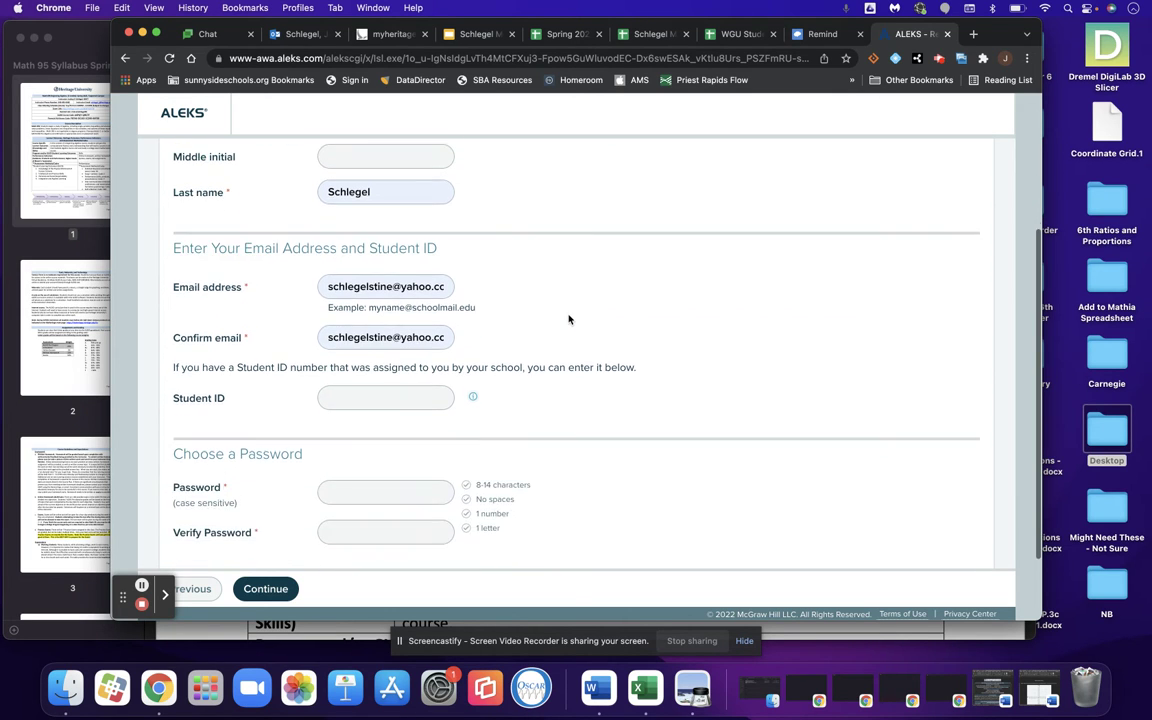
scroll(568, 319, "down", 3)
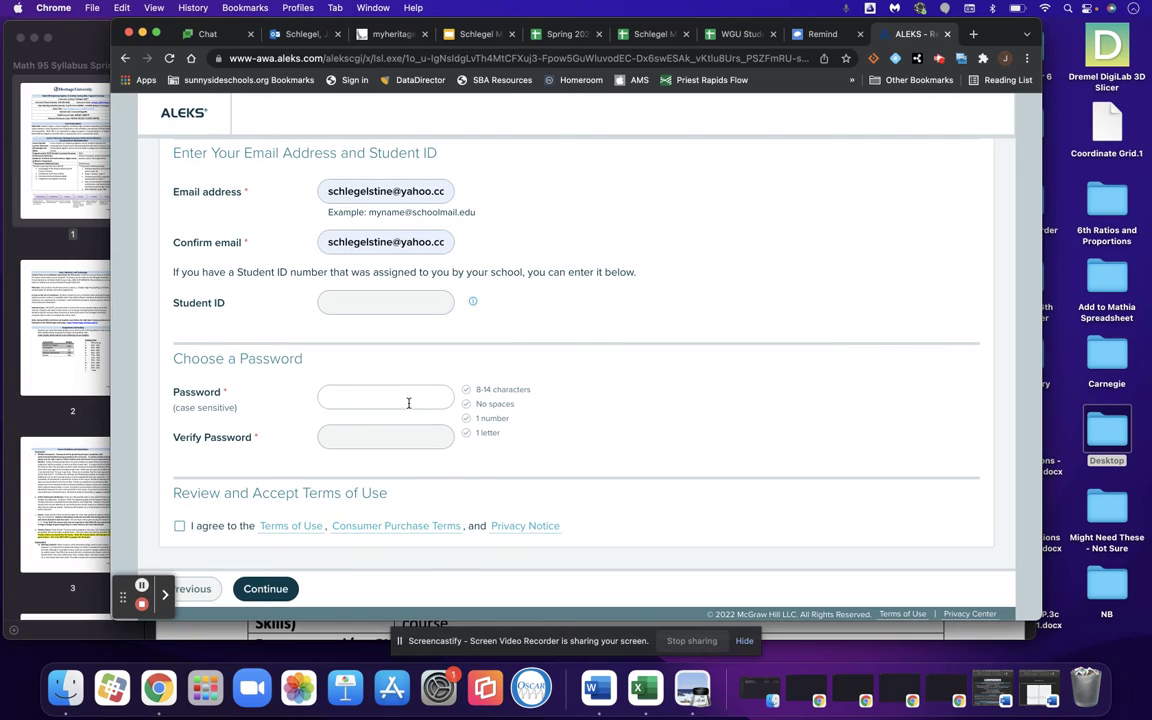
- Enter and confirm the account password, accept the Terms of Use, and submit the registration
left_click(408, 401)
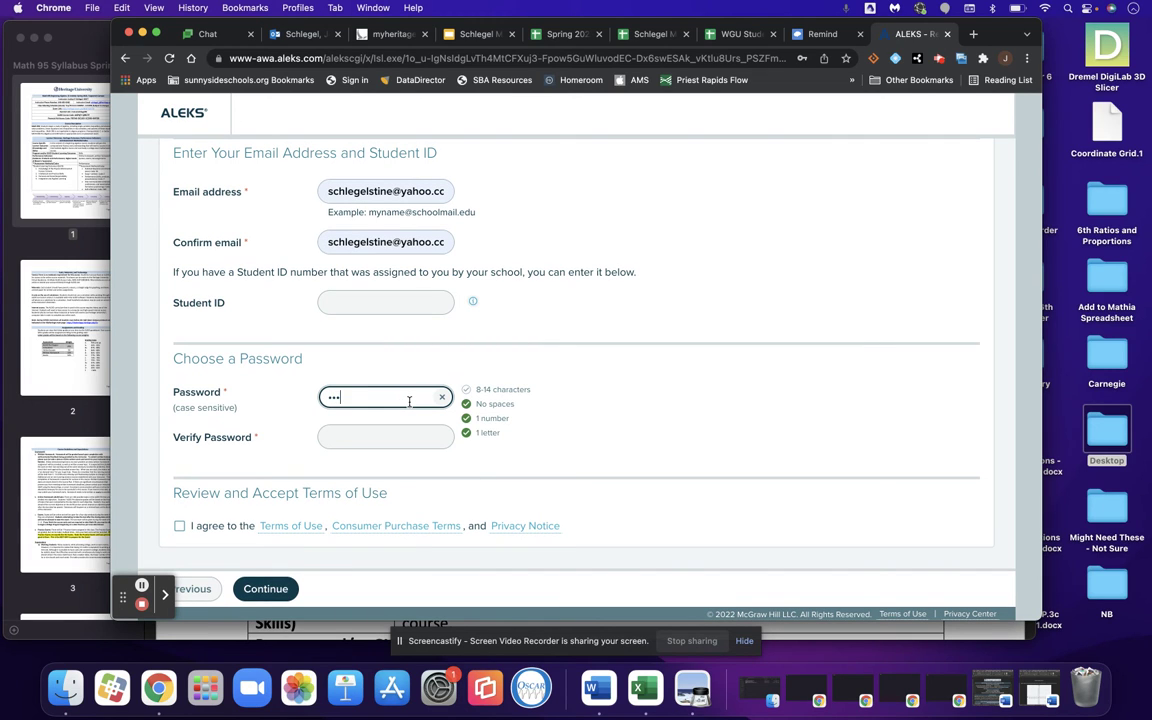
key("Tab")
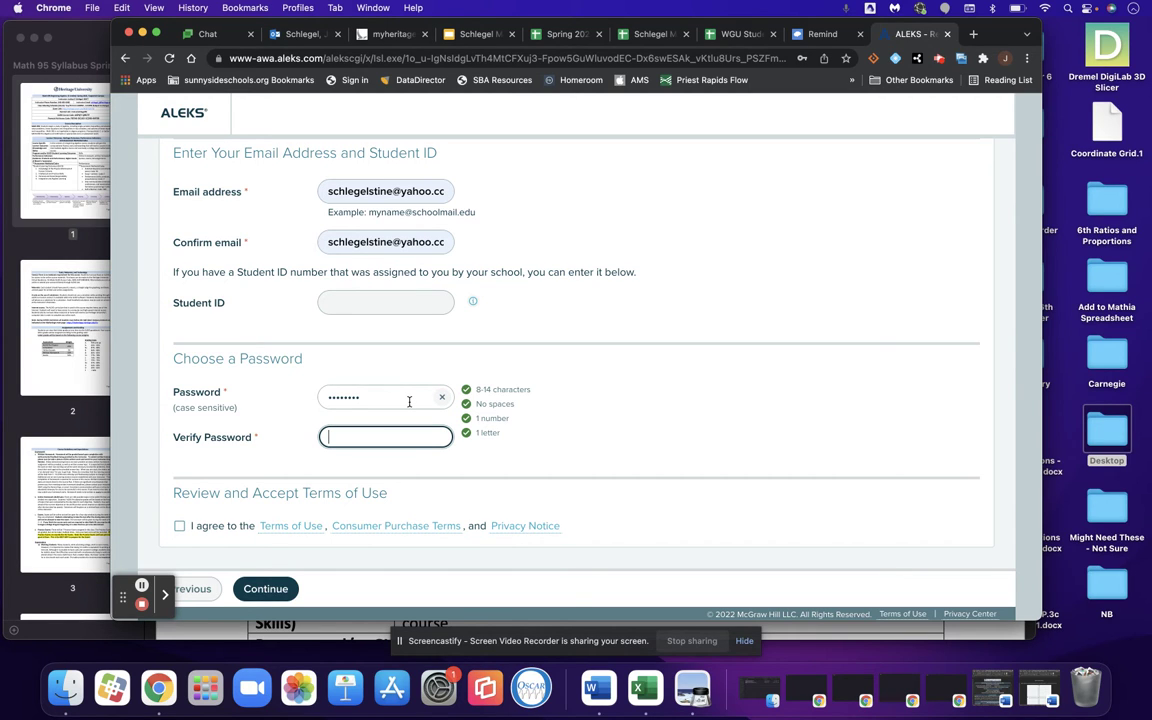
left_click(552, 456)
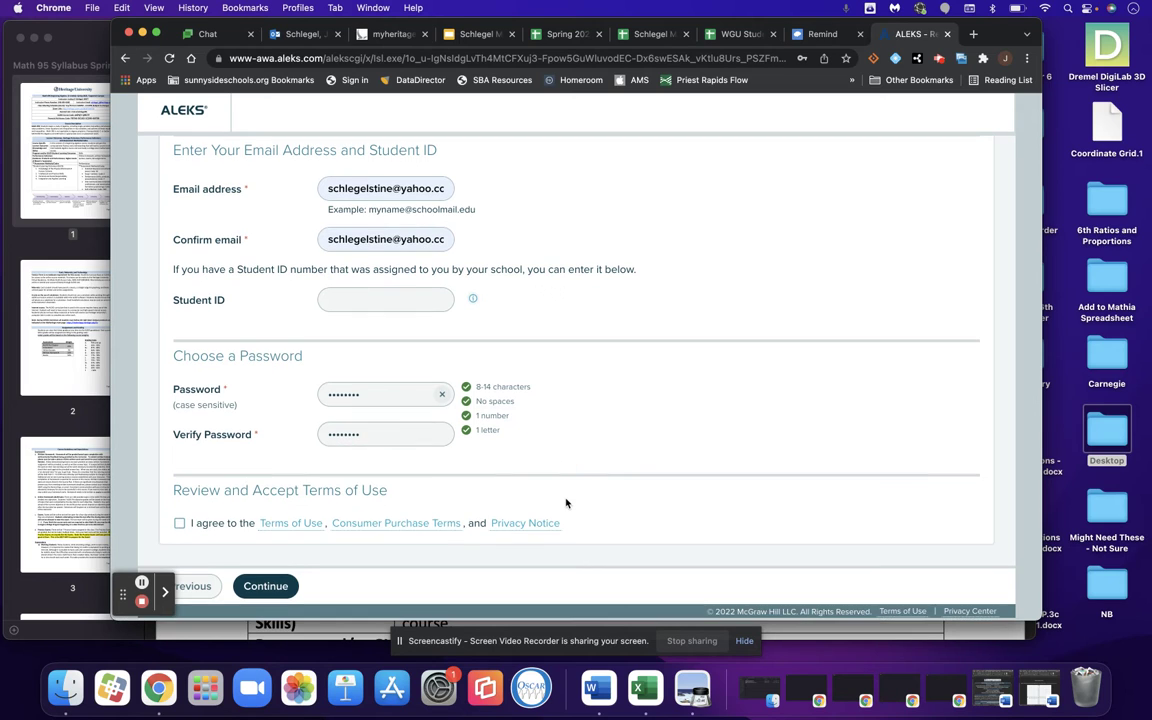
left_click(179, 526)
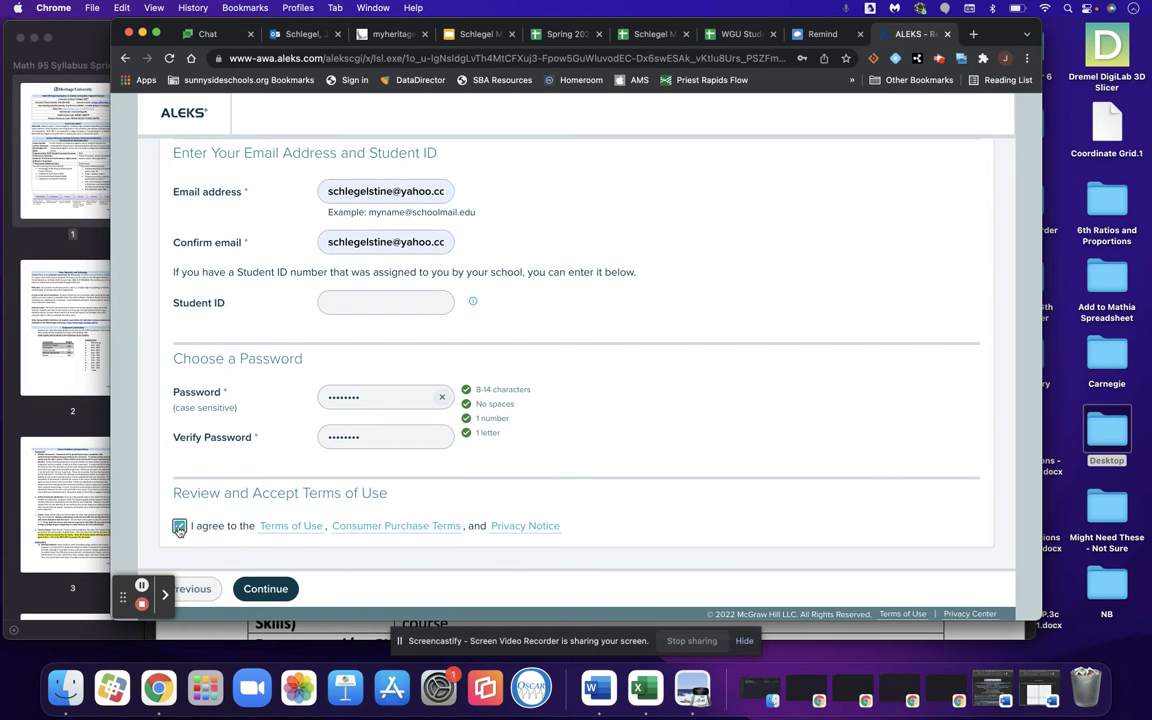
left_click(266, 589)
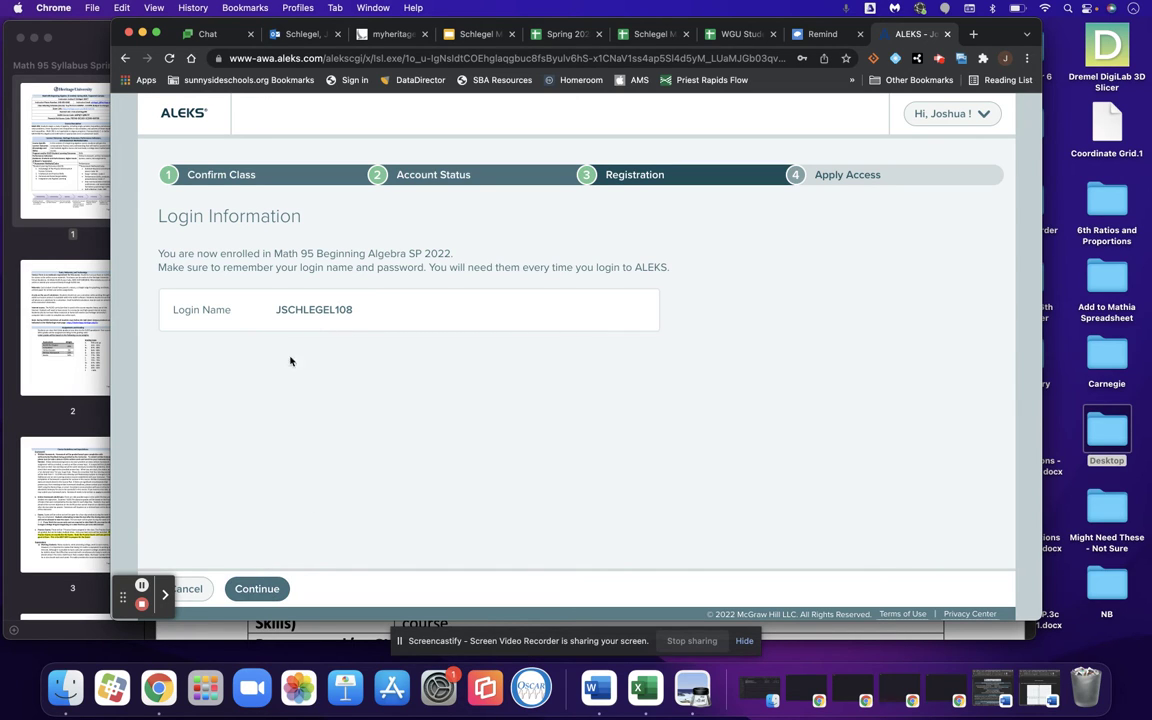
- Continue past the login information and choose to purchase an access code
left_click(258, 588)
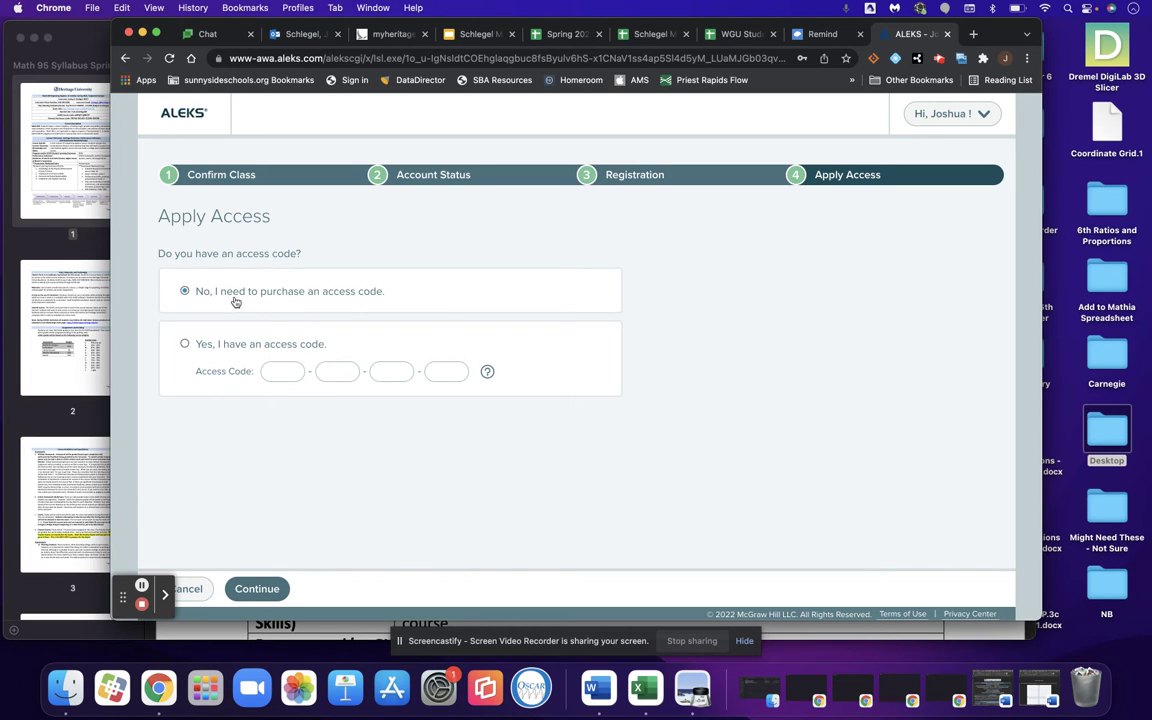
left_click(254, 589)
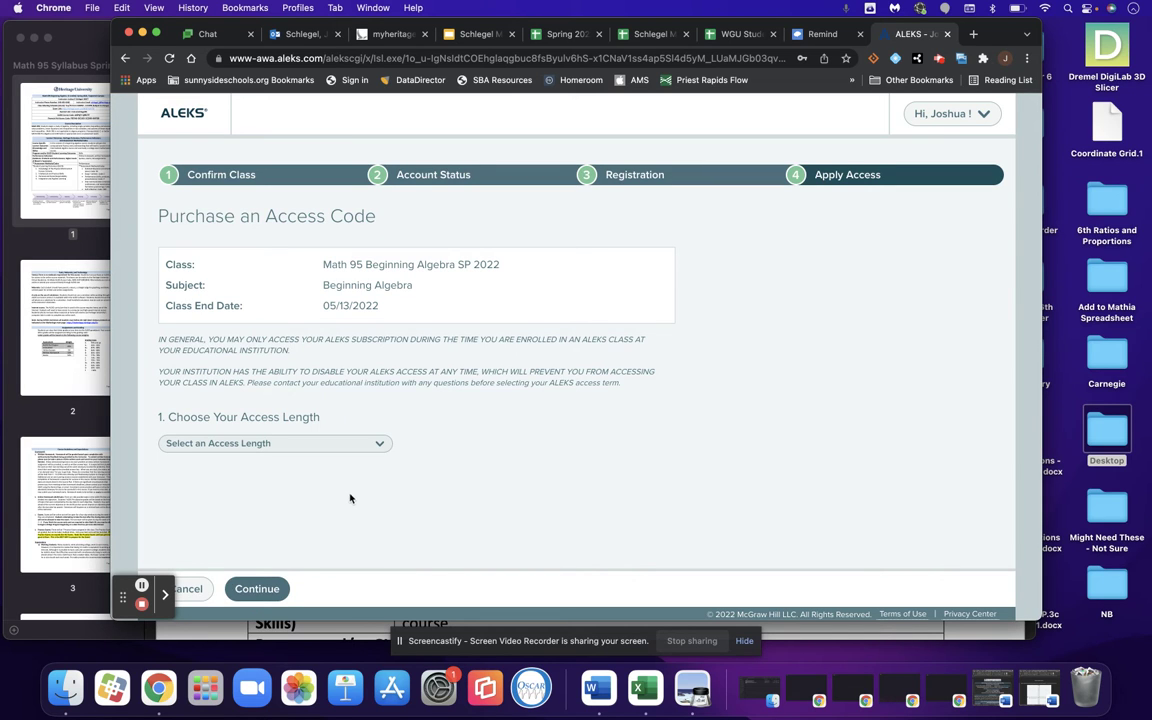
- Select the 18 Weeks (1 Semester) access length and proceed to buy the $81.00 code
left_click(378, 445)
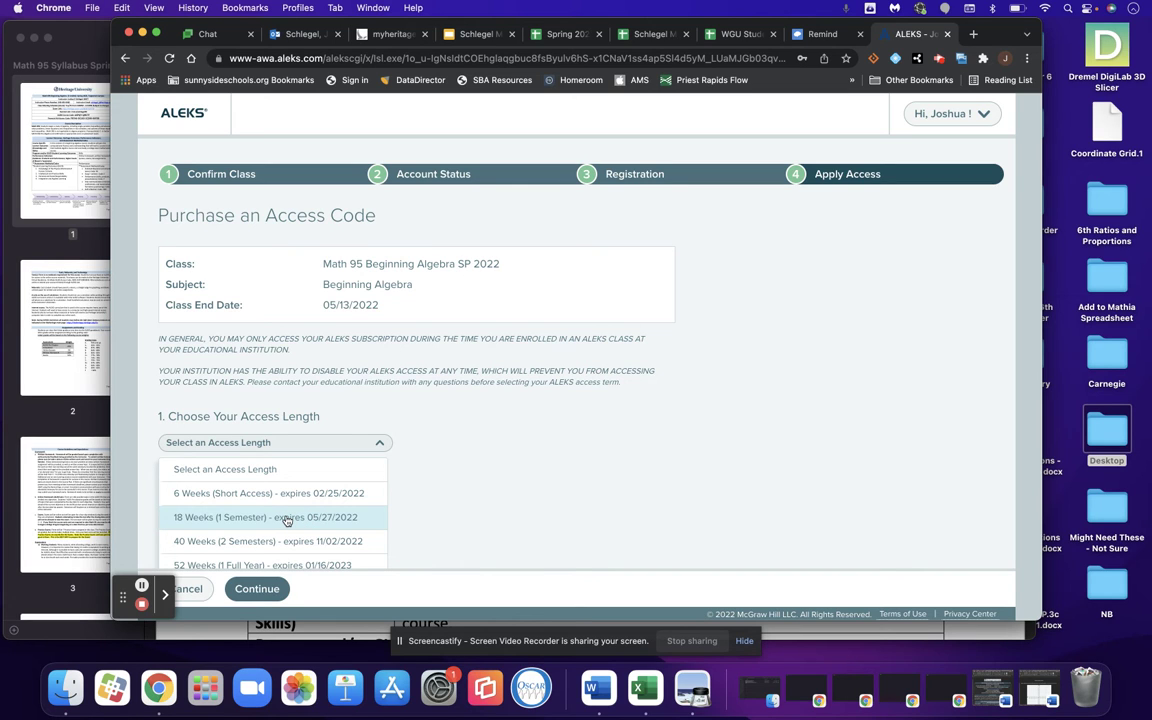
left_click(286, 519)
scroll(541, 443, "down", 1)
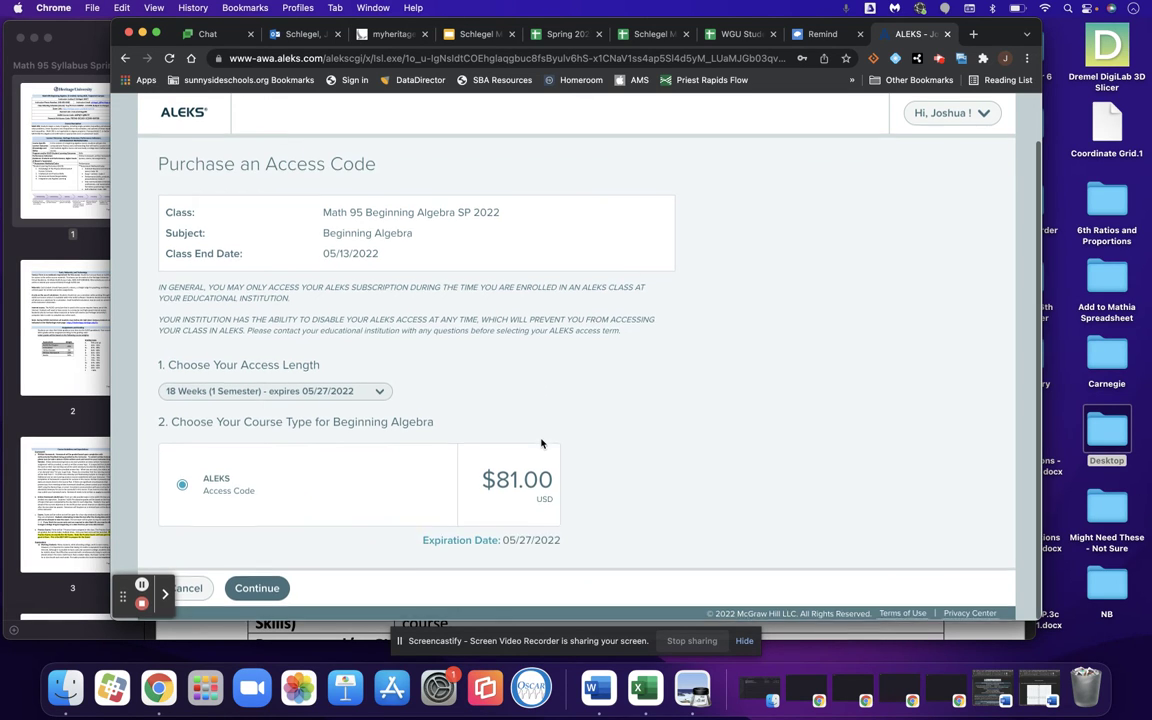
left_click(257, 588)
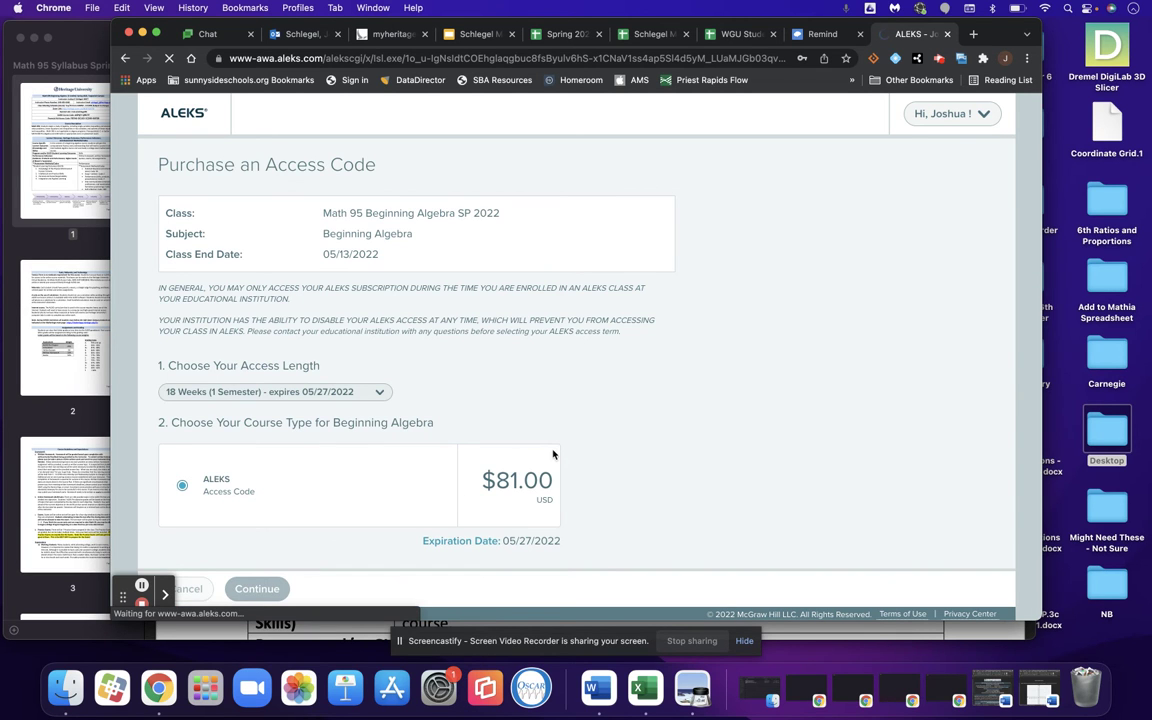
- Scroll the McGraw Hill store checkout form and cancel the $81.00 purchase
scroll(690, 393, "down", 2)
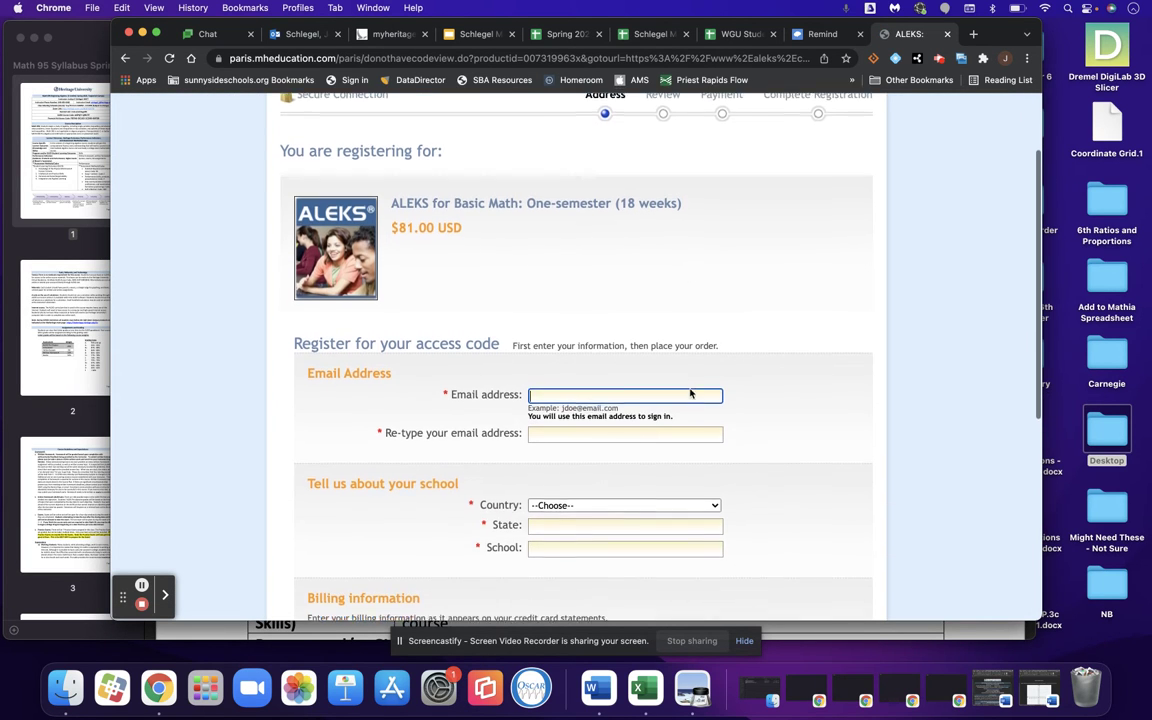
scroll(689, 393, "down", 2)
scroll(689, 391, "down", 1)
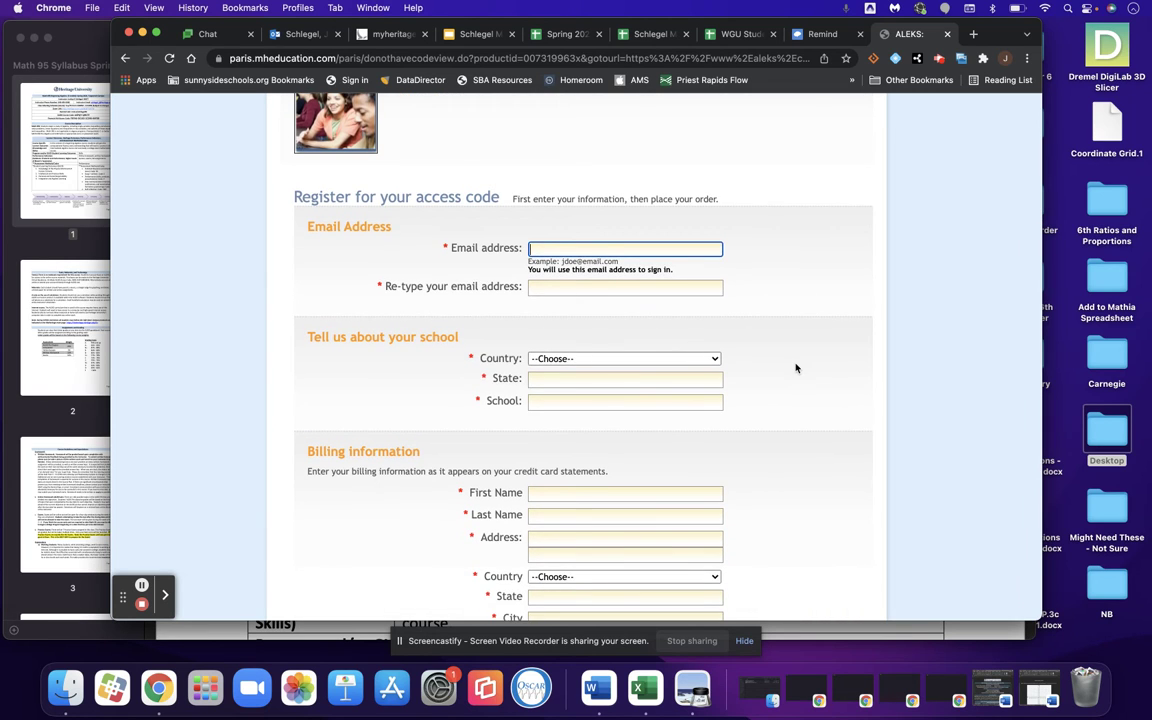
scroll(795, 368, "down", 1)
scroll(795, 368, "down", 2)
scroll(796, 368, "down", 1)
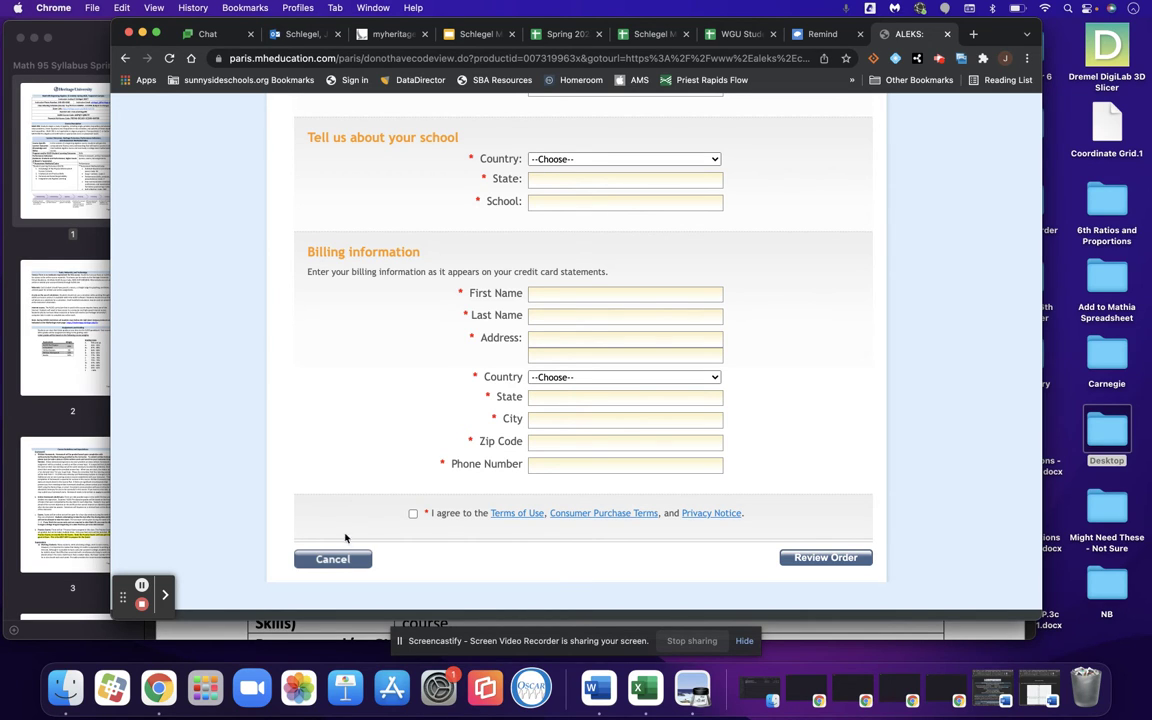
left_click(340, 560)
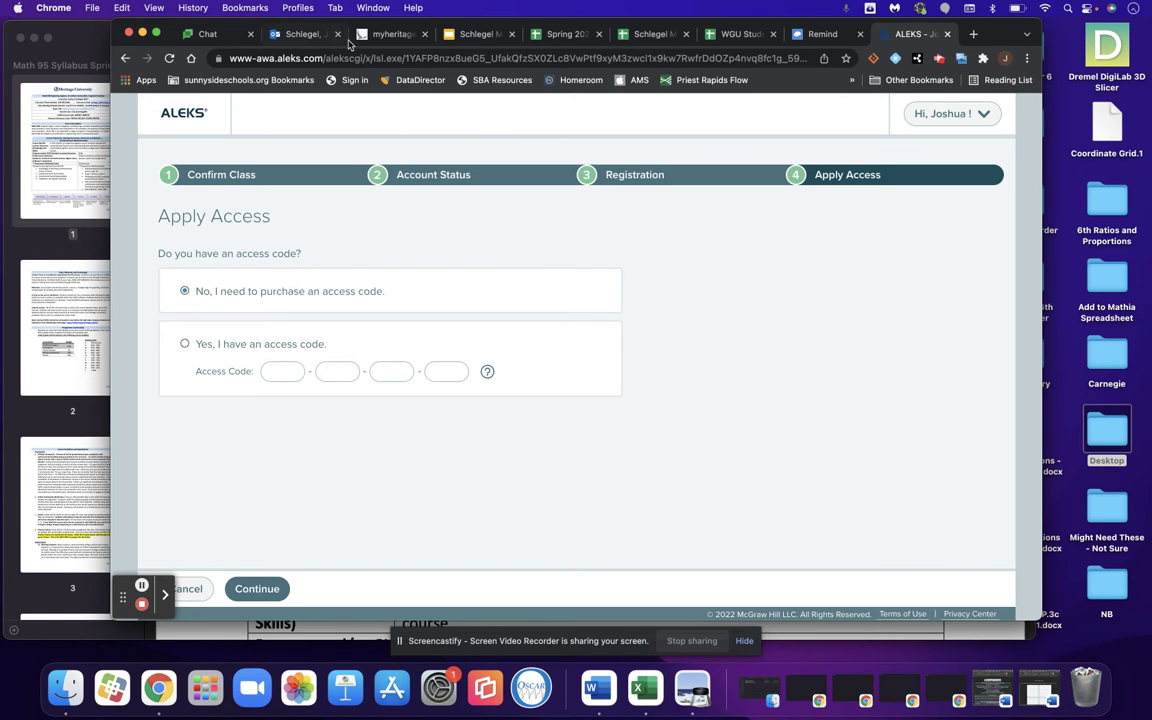
- Arrange the Preview syllabus and the ALEKS Chrome window side by side
left_click_drag(378, 22, 954, 13)
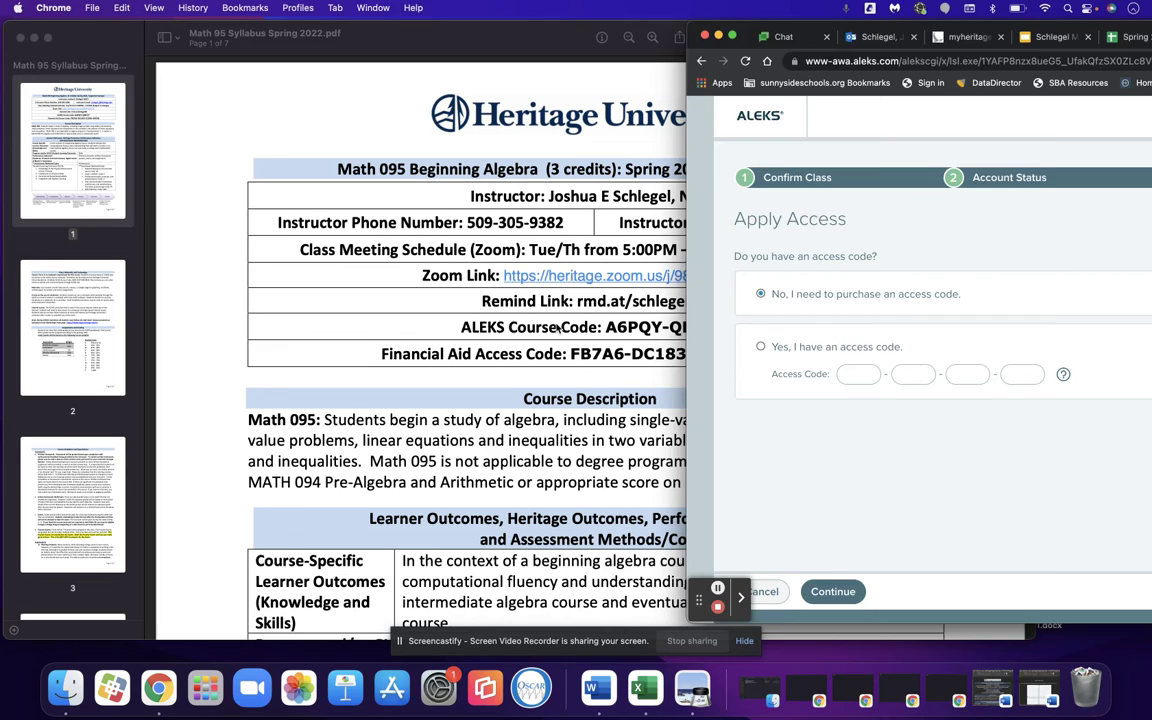
left_click(502, 292)
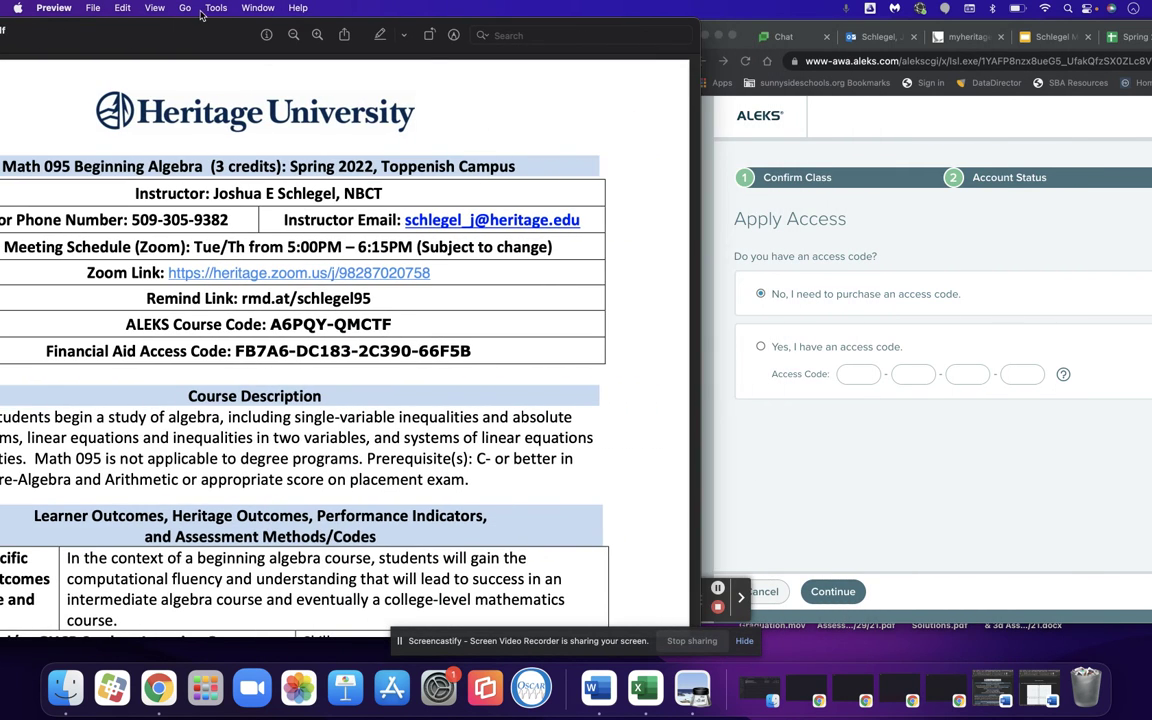
left_click_drag(536, 40, 196, 37)
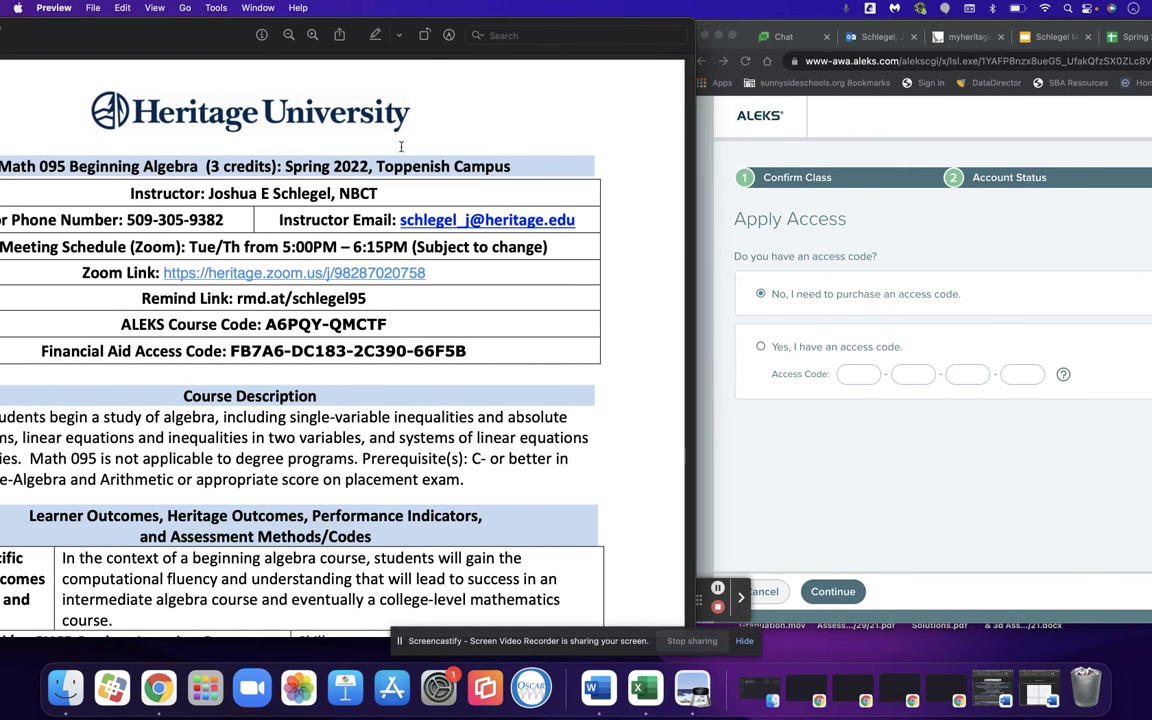
left_click(697, 430)
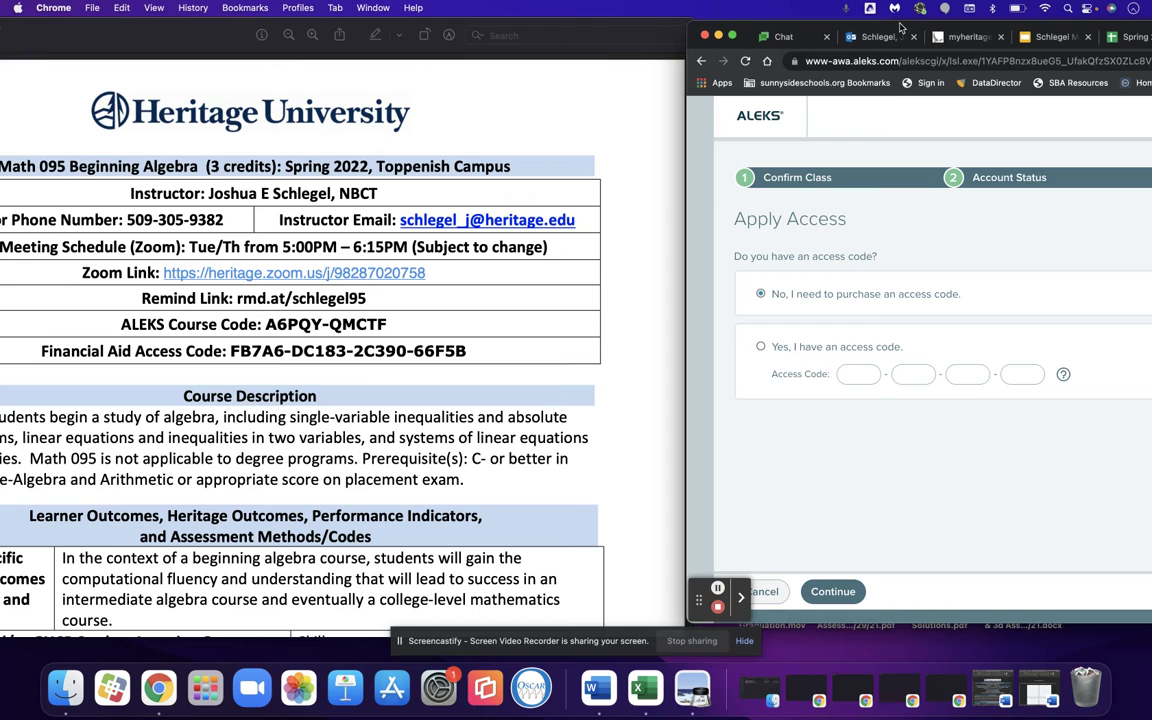
left_click_drag(906, 17, 720, 14)
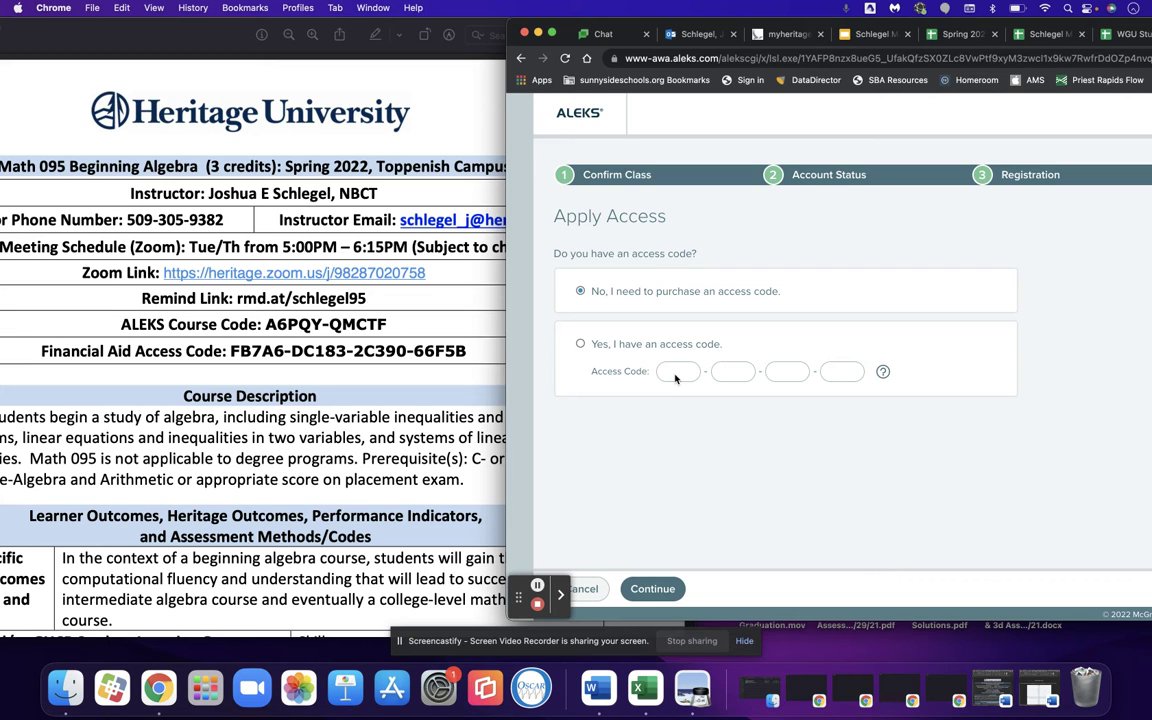
- Choose 'Yes, I have an access code', enter the syllabus's financial aid code, and submit
left_click(675, 373)
left_click(676, 372)
left_click(652, 588)
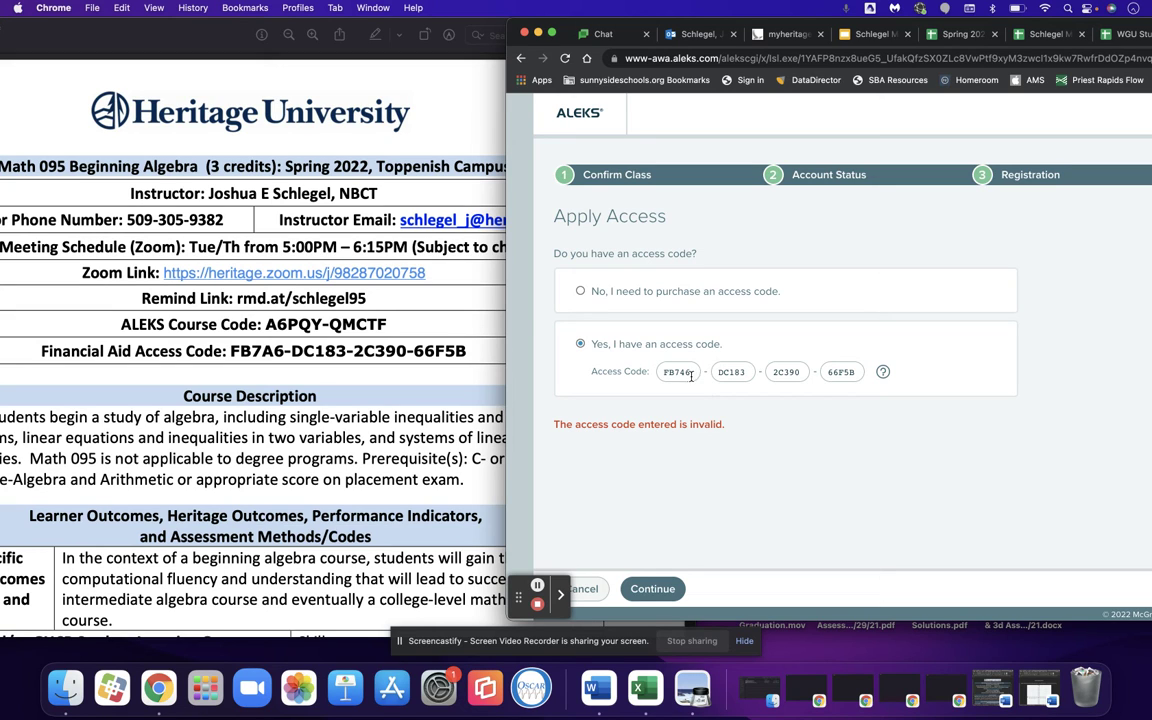
- Correct the mistyped character in the code's first group and resubmit
left_click(680, 370)
key("BackSpace")
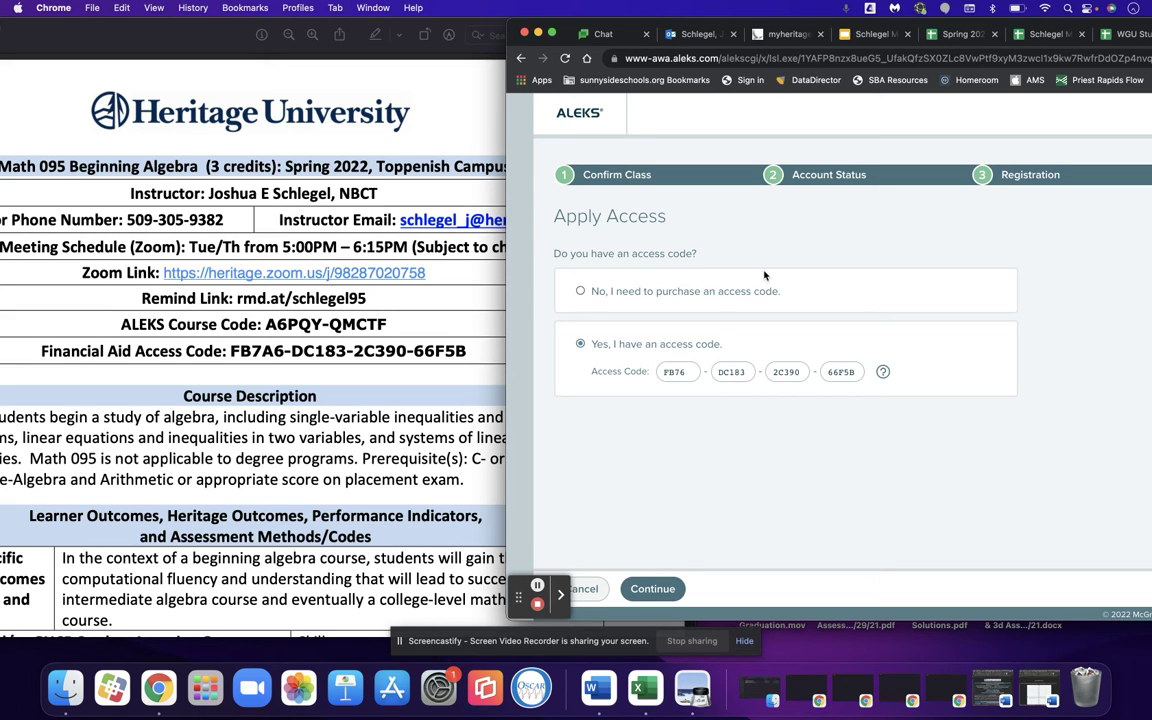
type("A")
left_click(652, 590)
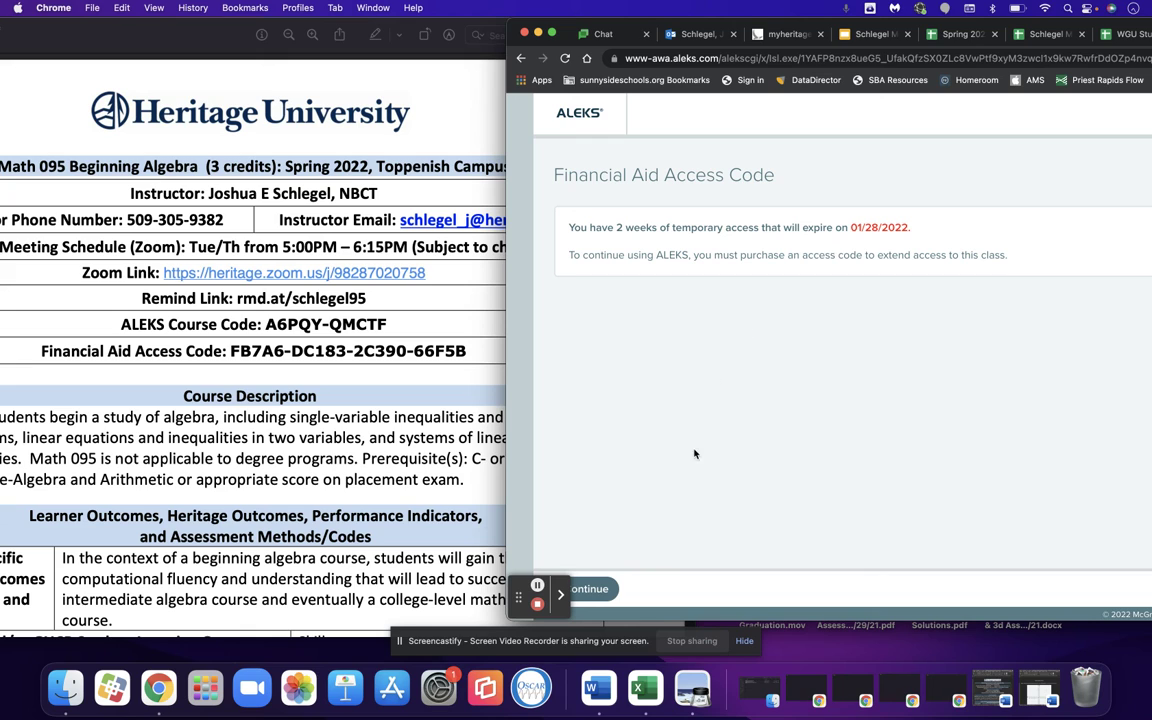
- Continue past the Financial Aid temporary access notice and dismiss the welcome message
left_click(602, 589)
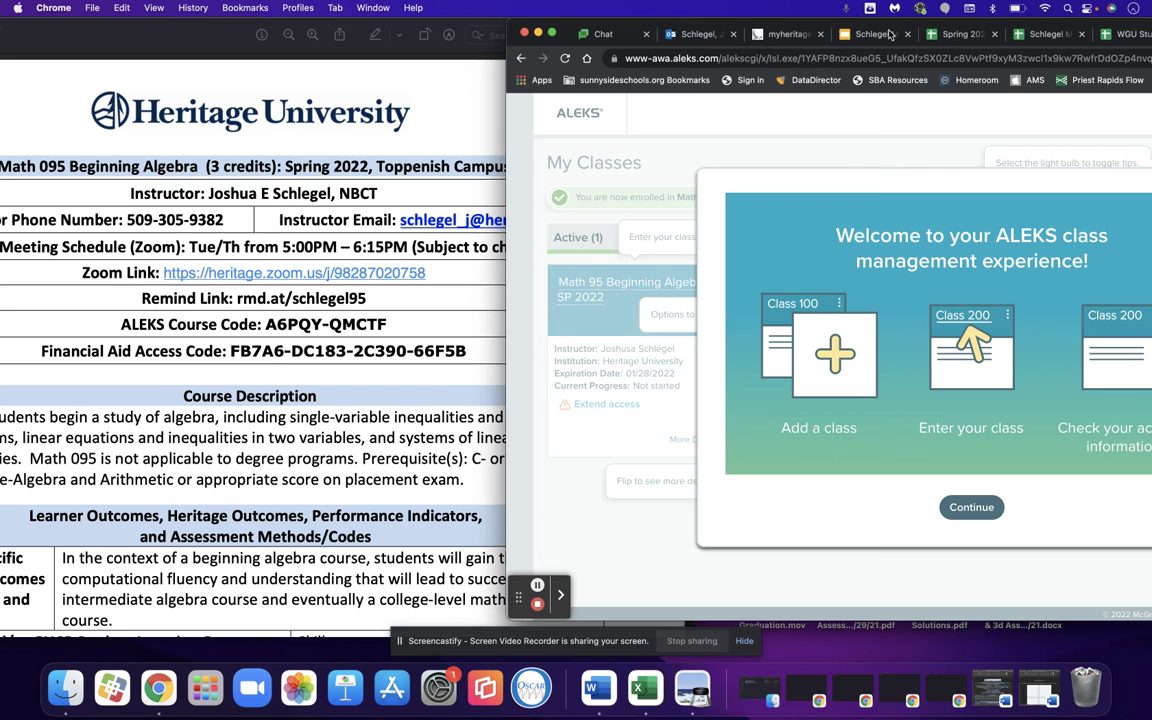
mouse_move(890, 35)
left_mouse_down()
mouse_move(731, 6)
mouse_move(672, 8)
left_mouse_up()
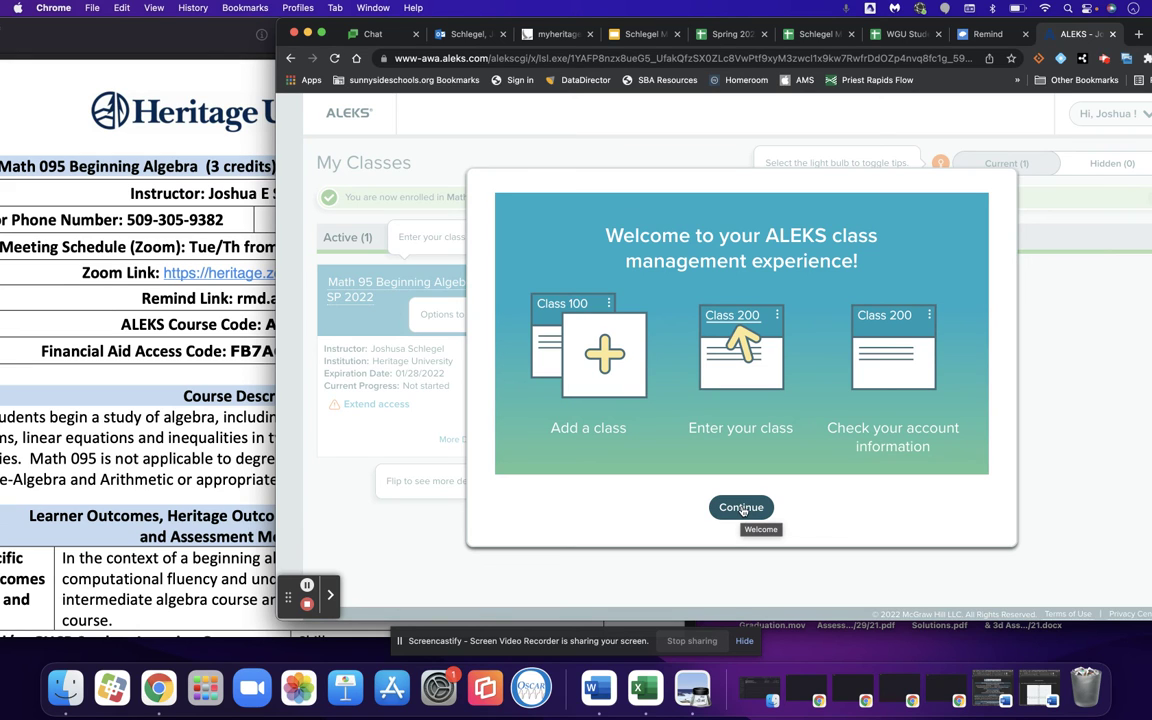
left_click(741, 508)
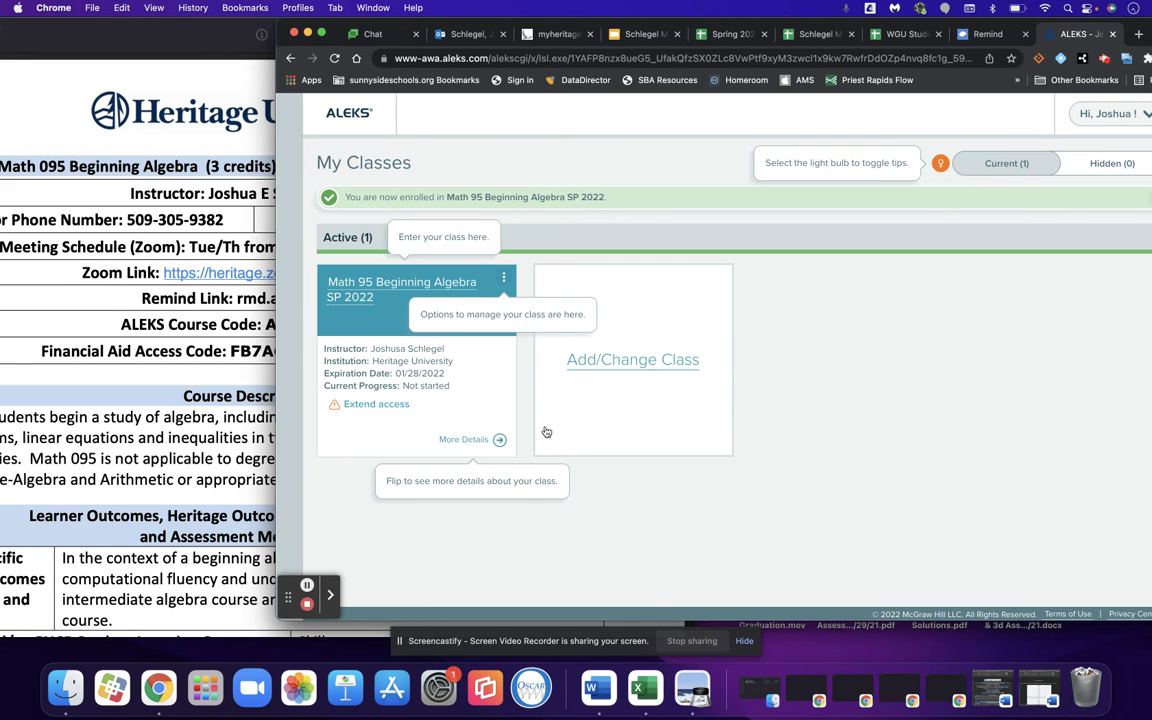
- Open Math 95 Beginning Algebra, step through the intro slides, and close the temporary-access notice
left_click(334, 282)
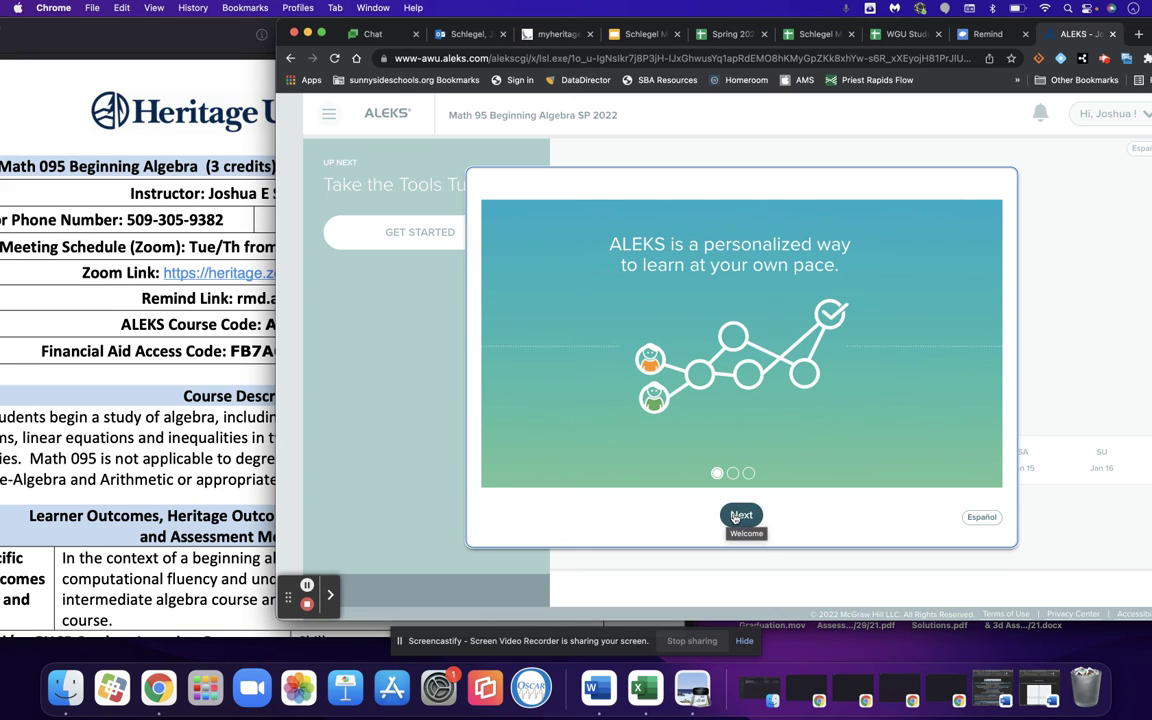
left_click(733, 516)
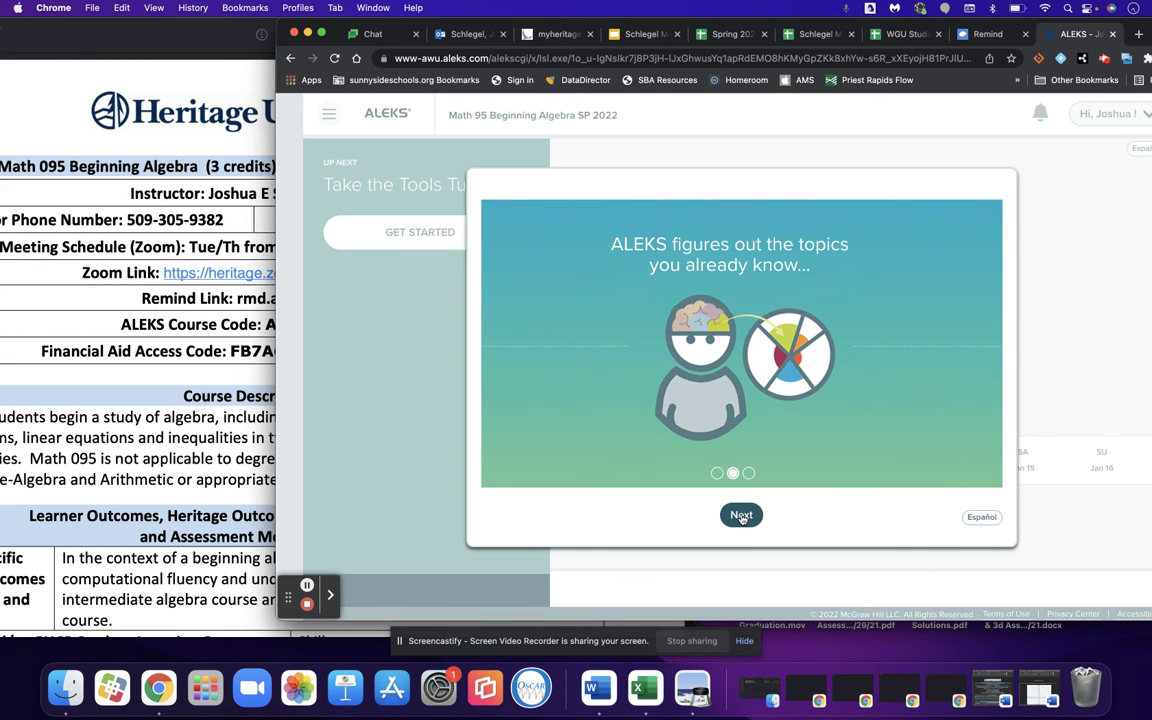
left_click(741, 516)
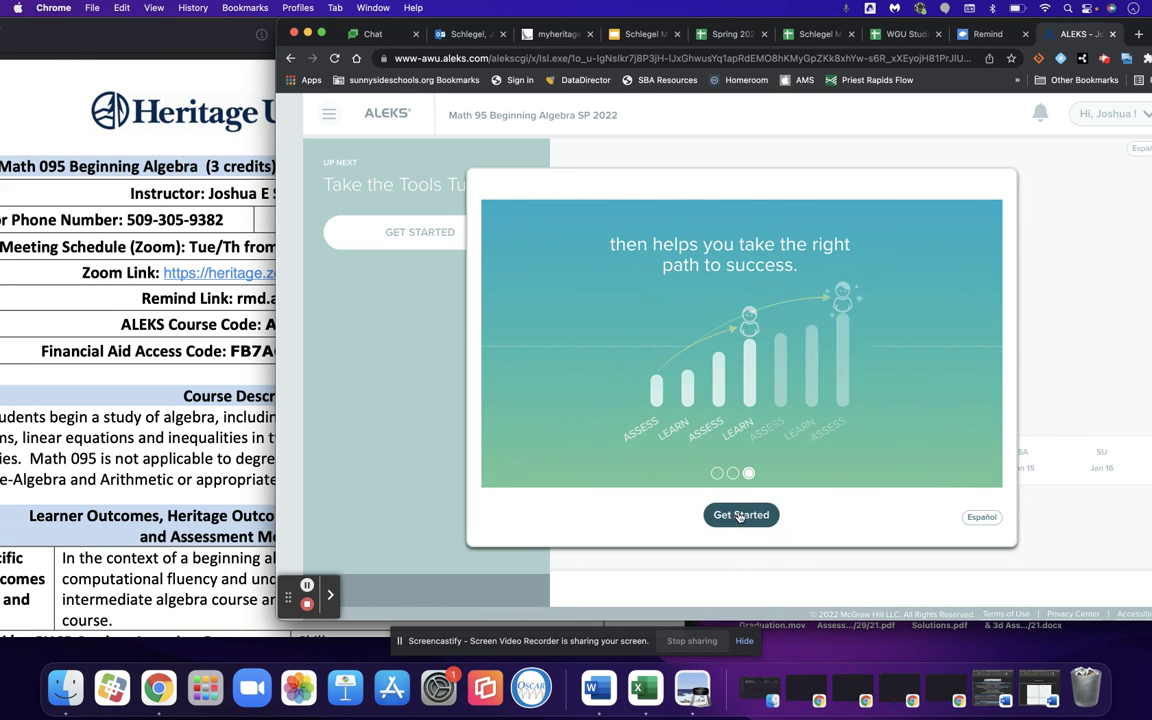
left_click(741, 516)
left_click(645, 437)
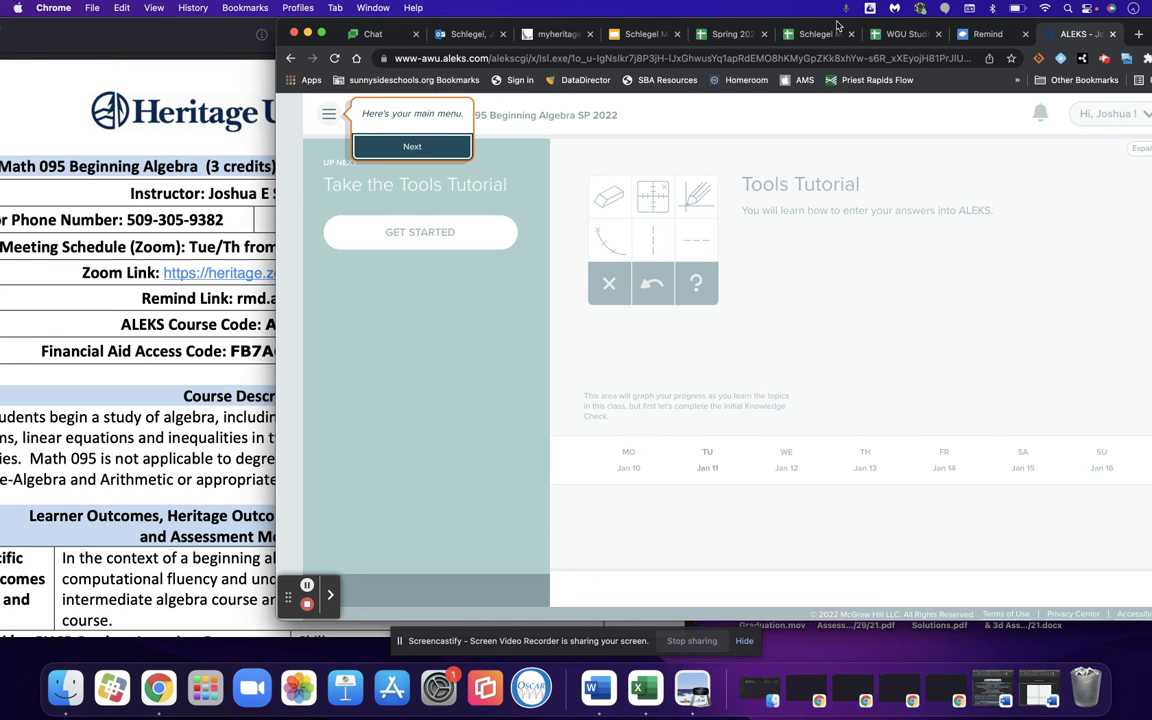
double_click(757, 24)
left_click_drag(760, 12, 784, 12)
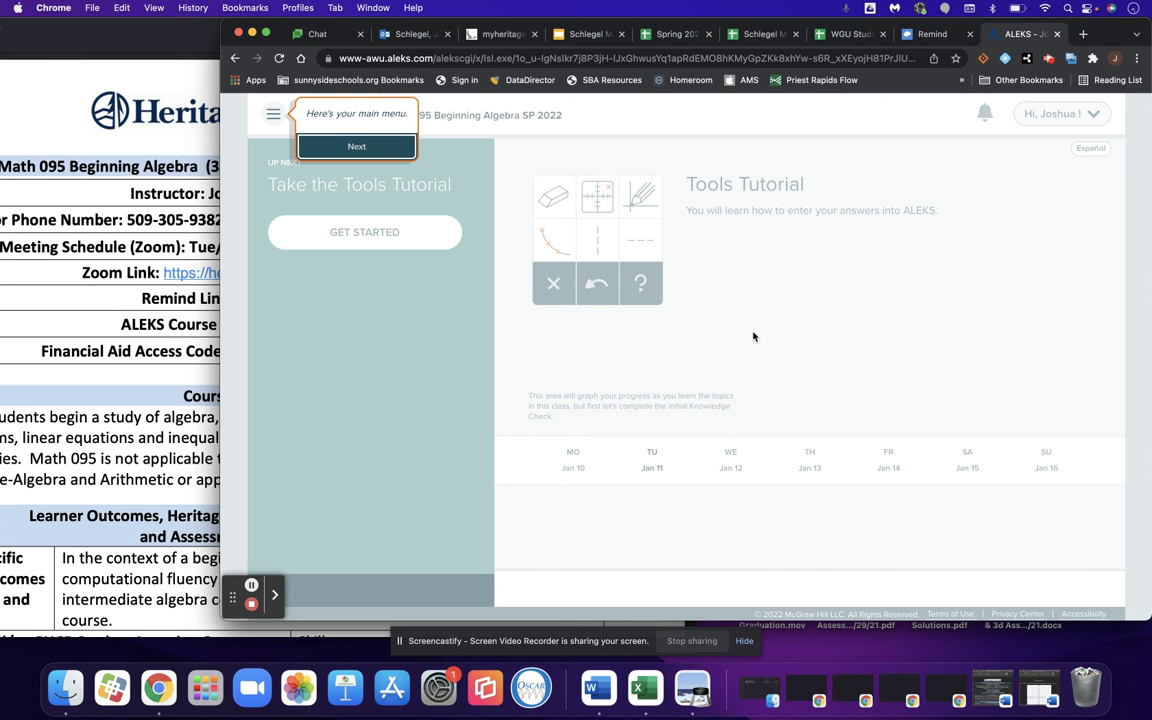
left_click(169, 381)
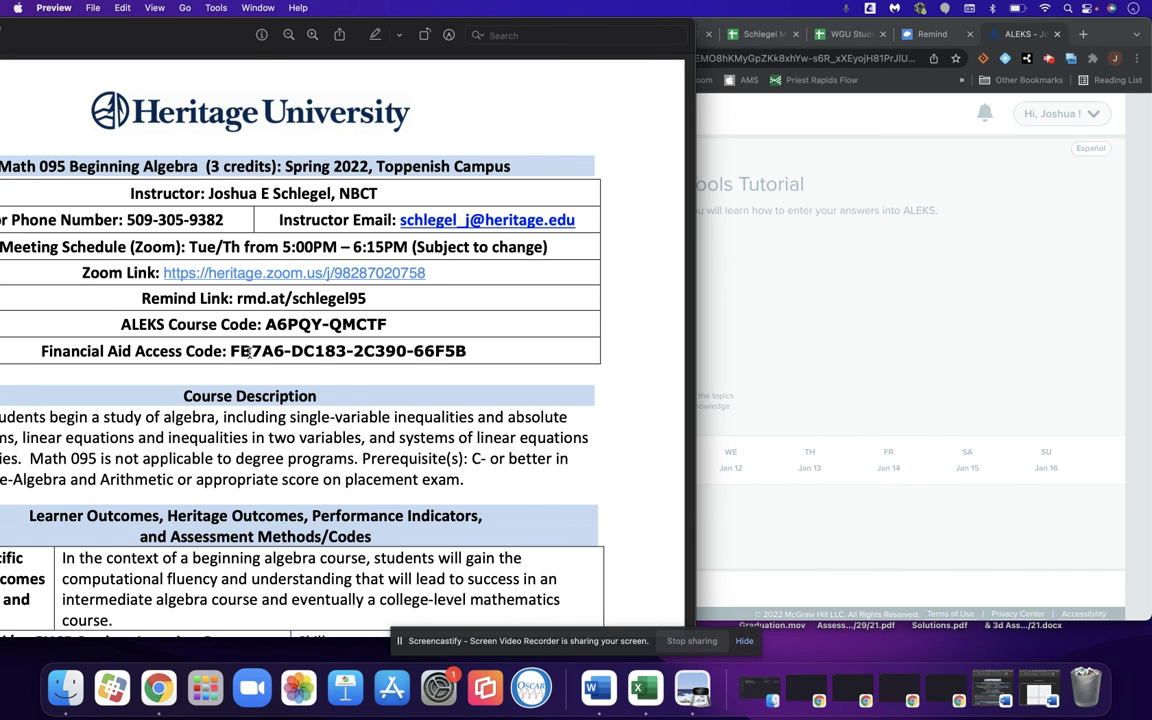
left_click(742, 305)
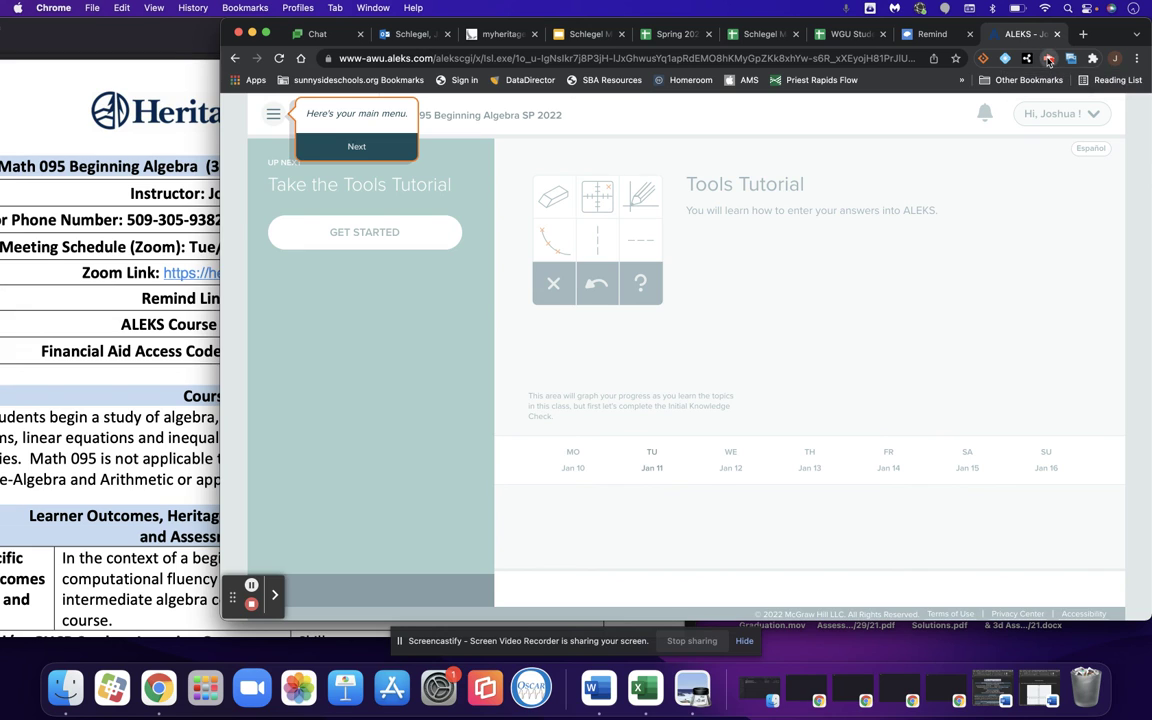
left_click(1048, 60)
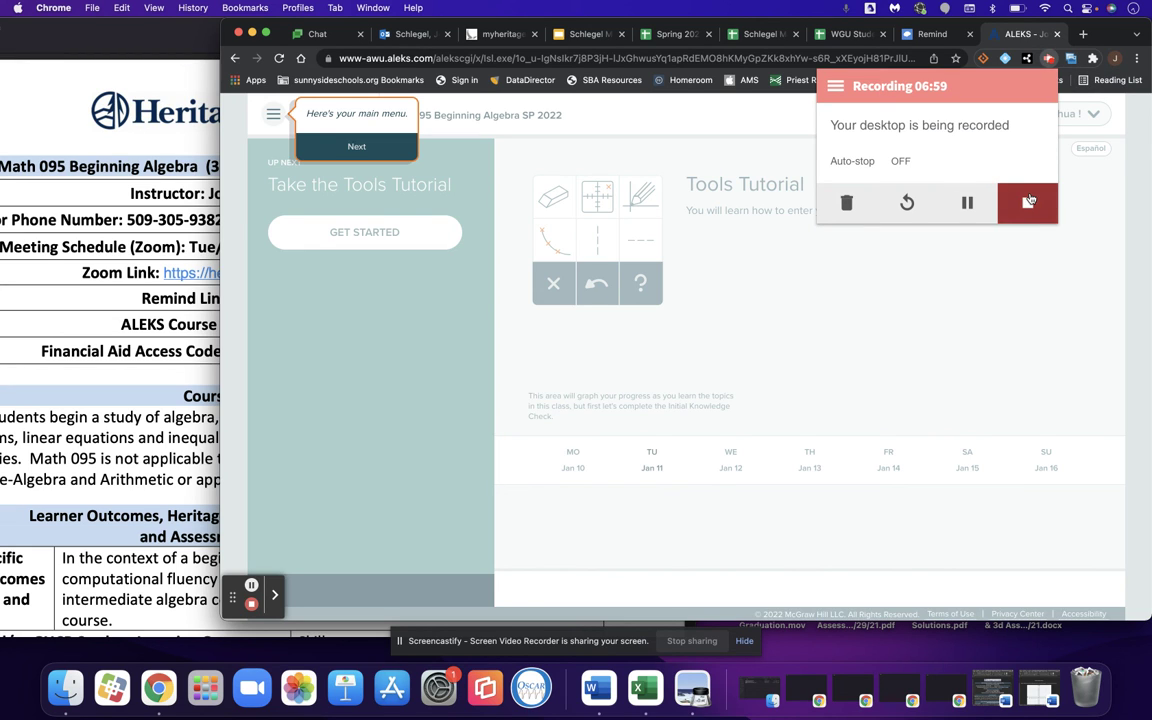